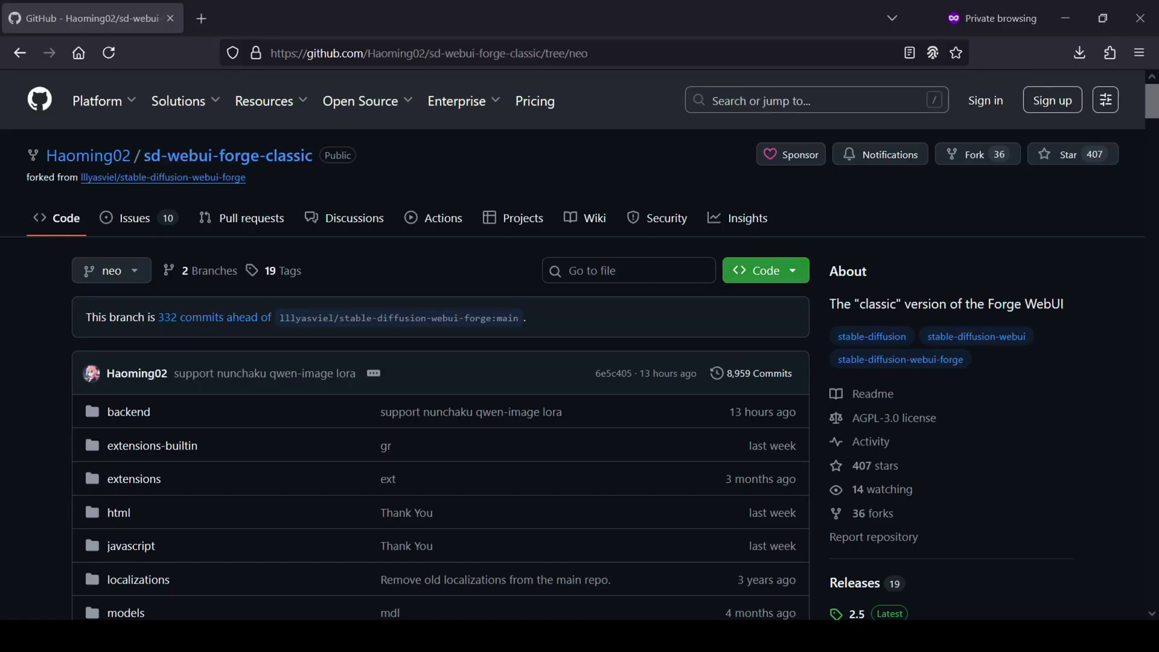
- Scroll down through the sd-webui-forge-classic Neo branch README
scroll(1118, 416, "down", 6)
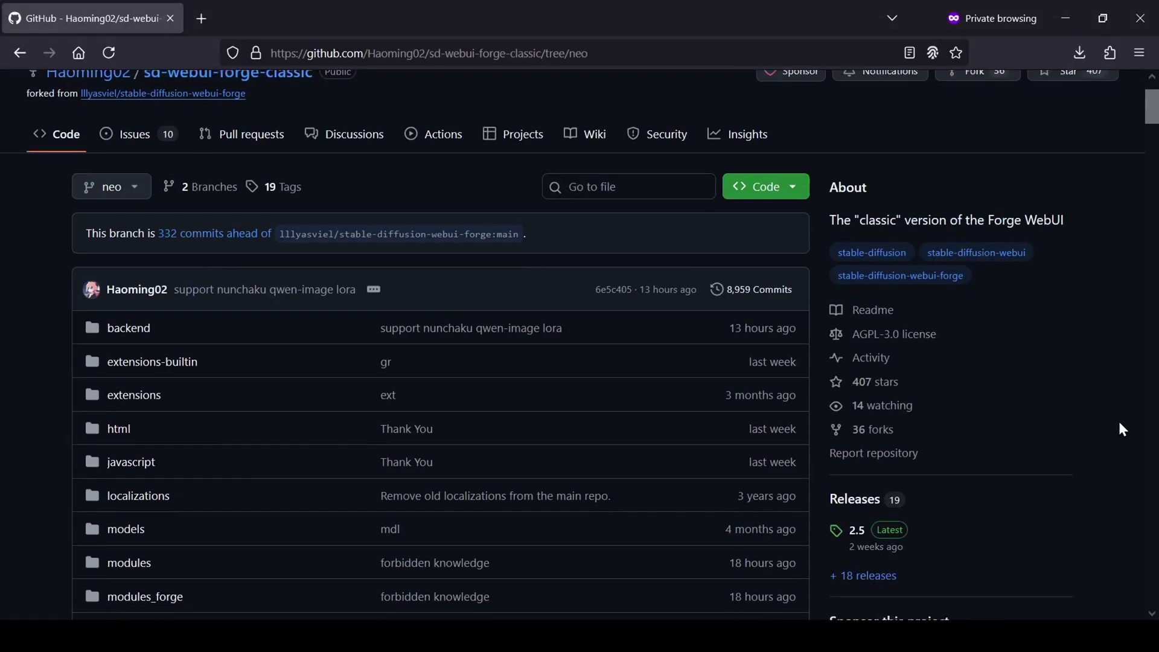
scroll(1118, 435, "down", 7)
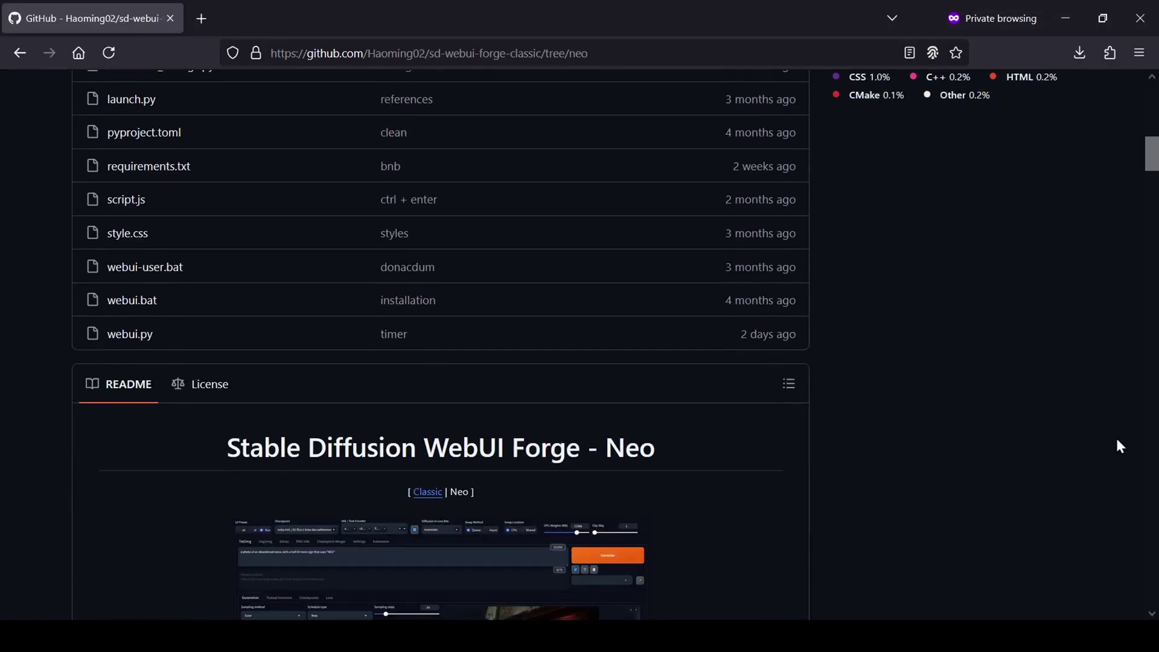
scroll(1118, 446, "down", 1)
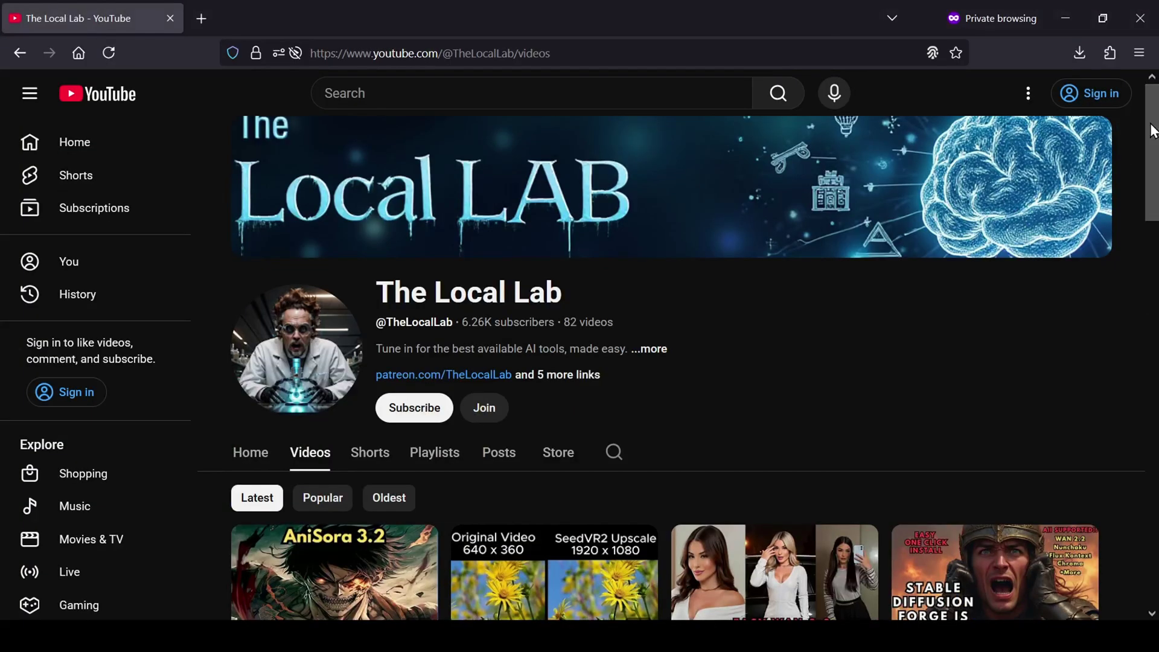
scroll(1156, 160, "down", 4)
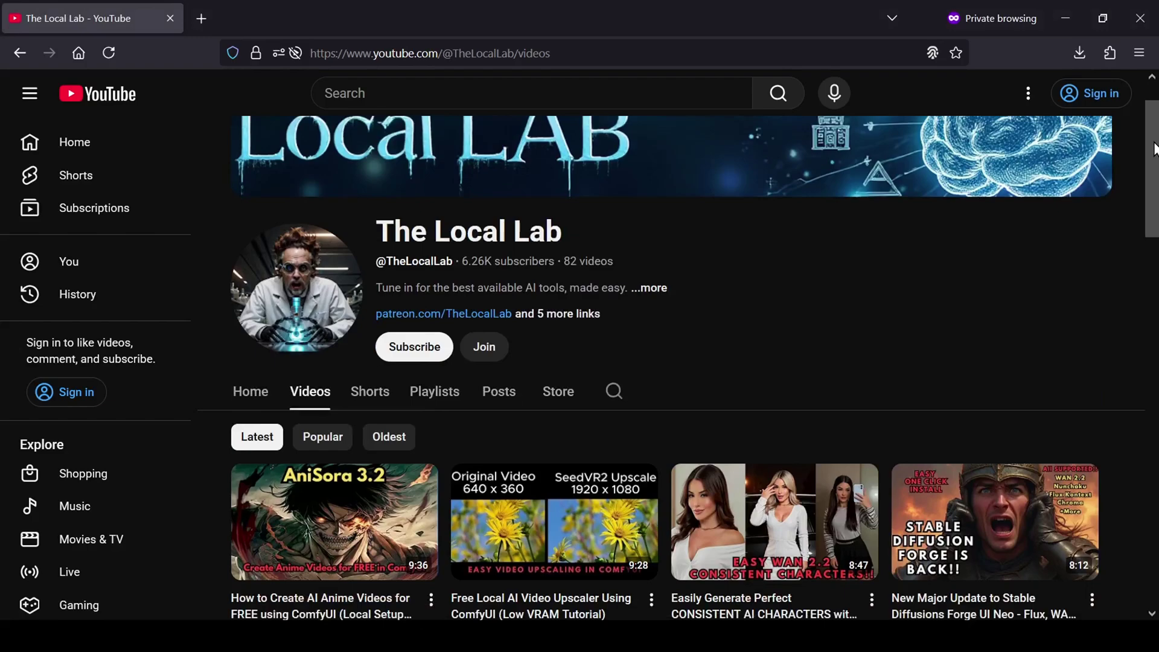
scroll(1157, 160, "down", 2)
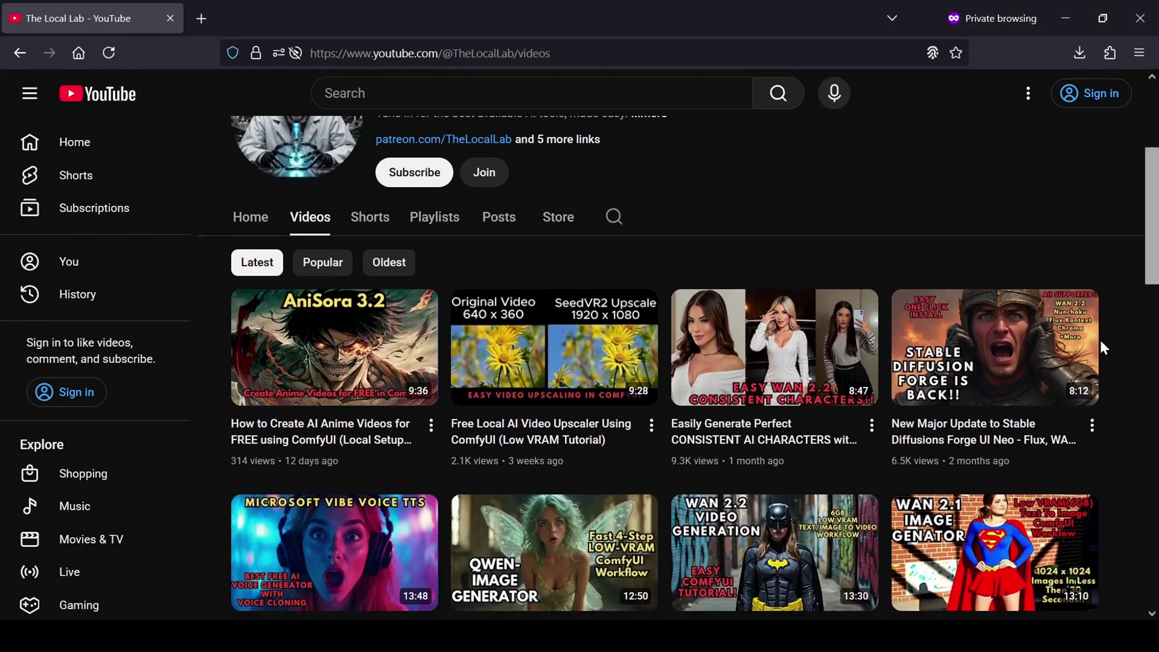
mouse_move(1033, 385)
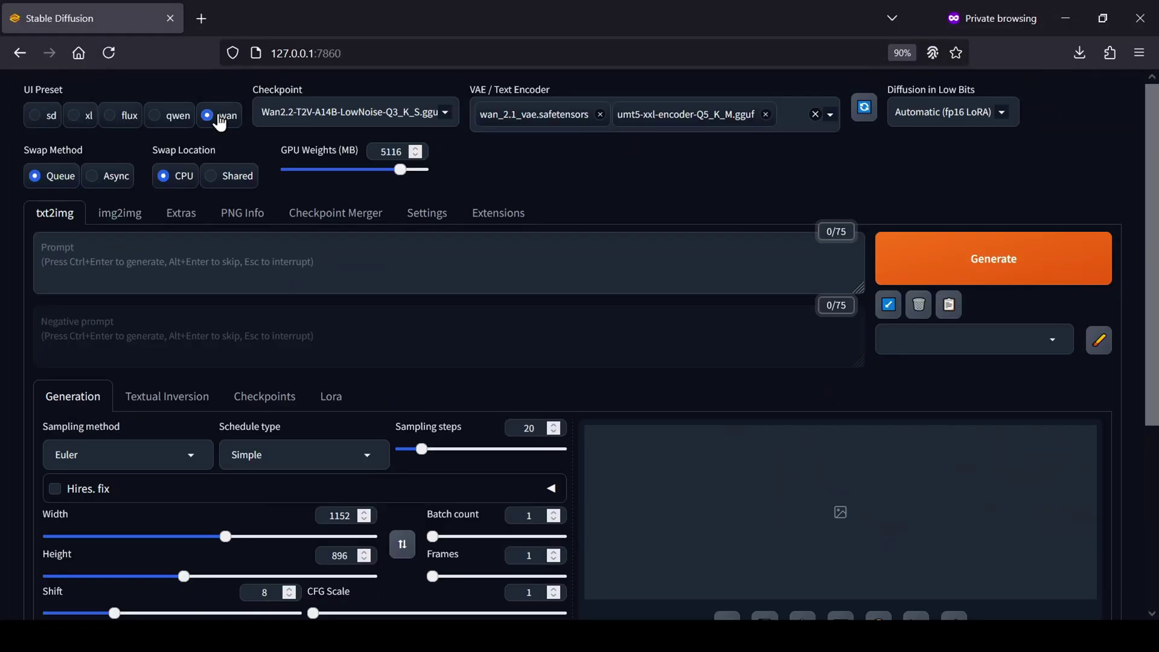
- Check the Checkpoint, VAE/Text Encoder and Low Bits dropdowns, keeping Automatic (fp16 LoRA) precision
left_click(417, 112)
left_click(369, 154)
left_click(831, 115)
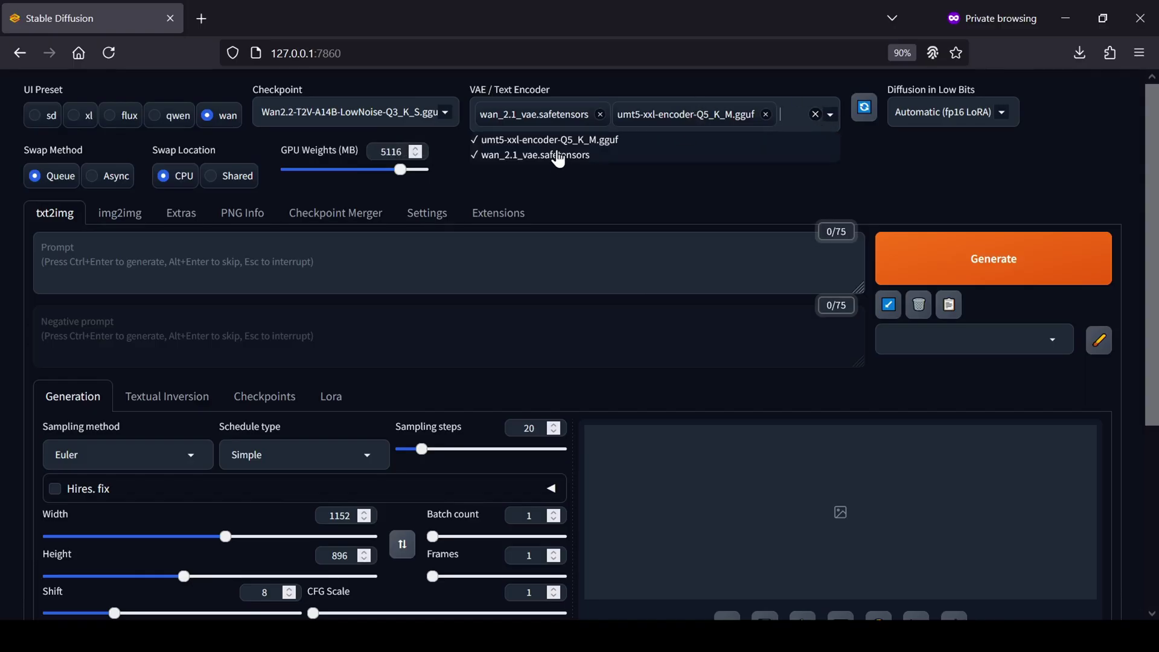
left_click(1002, 112)
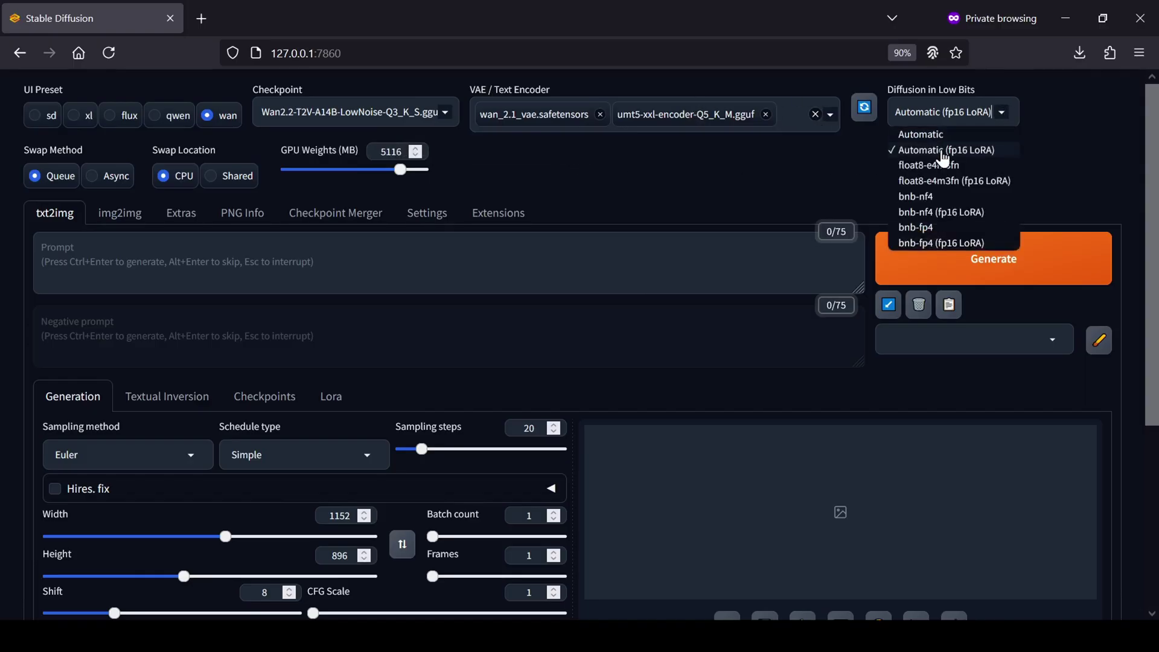
left_click(943, 151)
- Set Schedule type to SGM Uniform and lower the sampling steps to a few
scroll(635, 190, "down", 3)
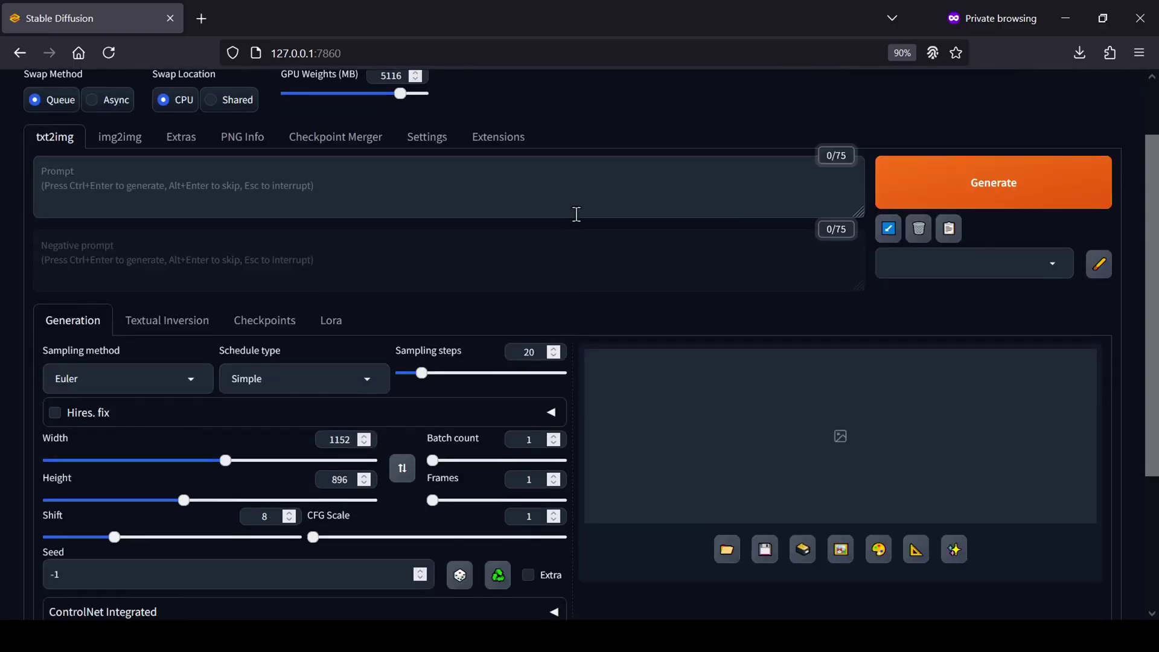
left_click(284, 303)
left_click(284, 417)
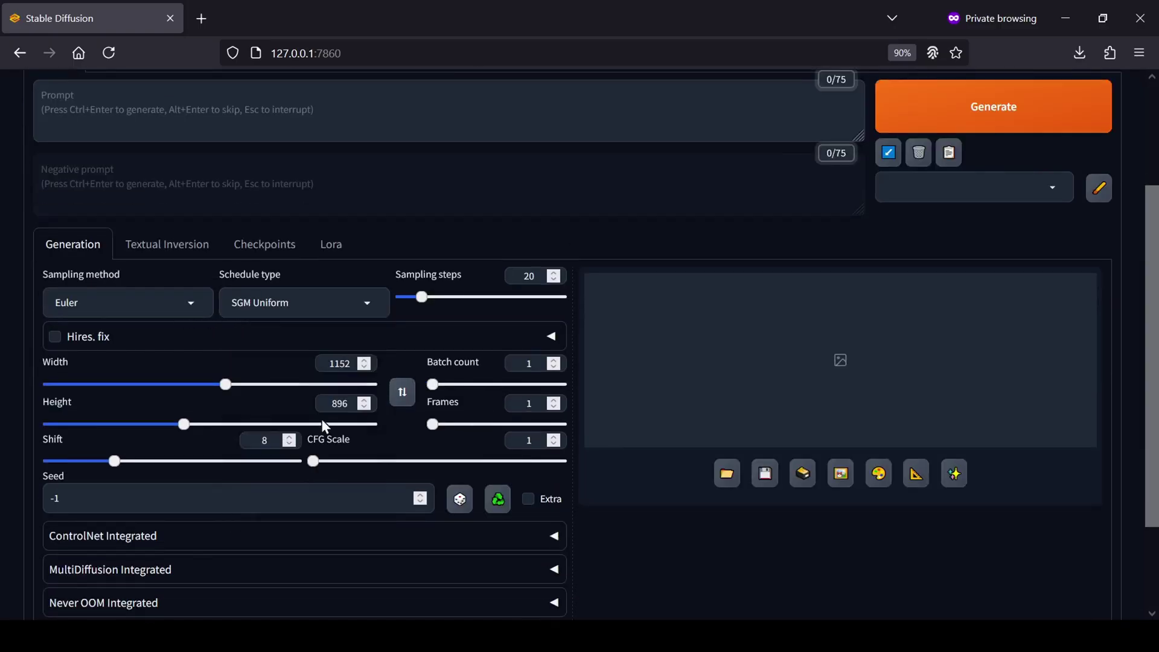
left_click_drag(423, 296, 401, 297)
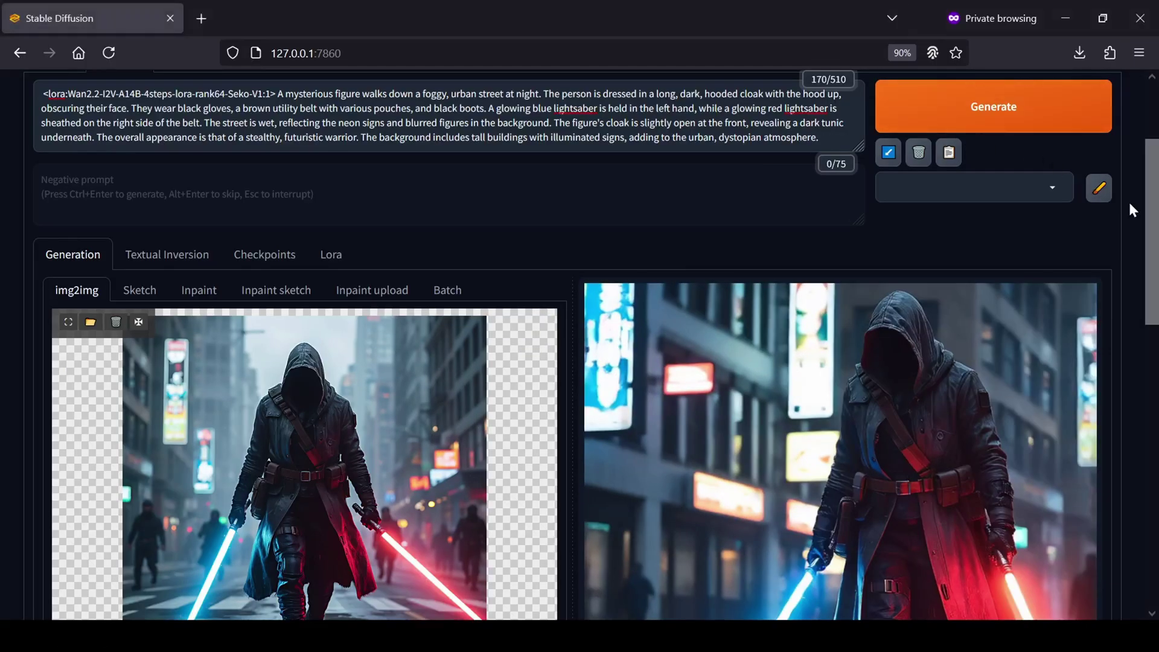
- Replay the hooded lightsaber figure's image-to-video clip twice
scroll(1127, 210, "down", 5)
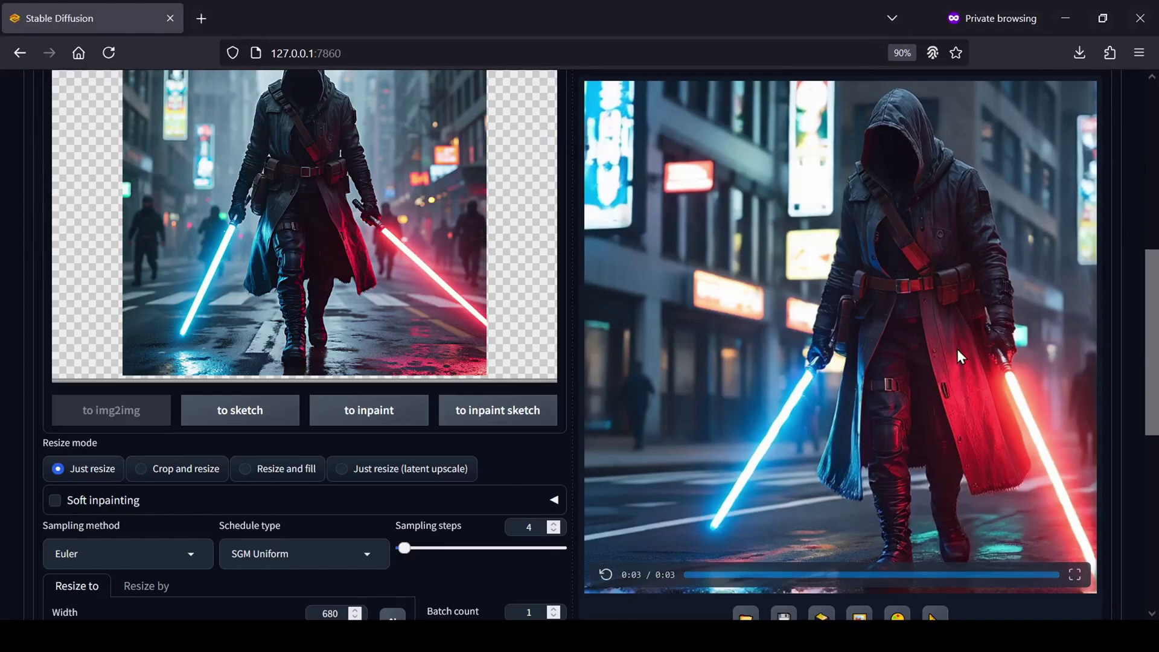
left_click(605, 577)
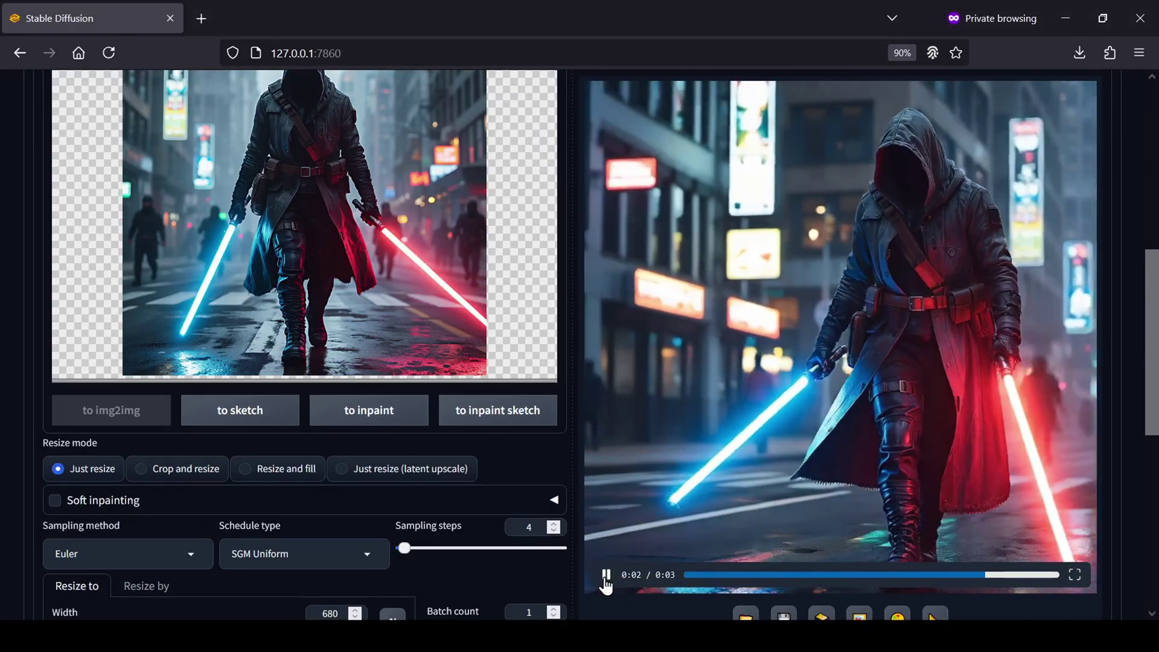
left_click(605, 577)
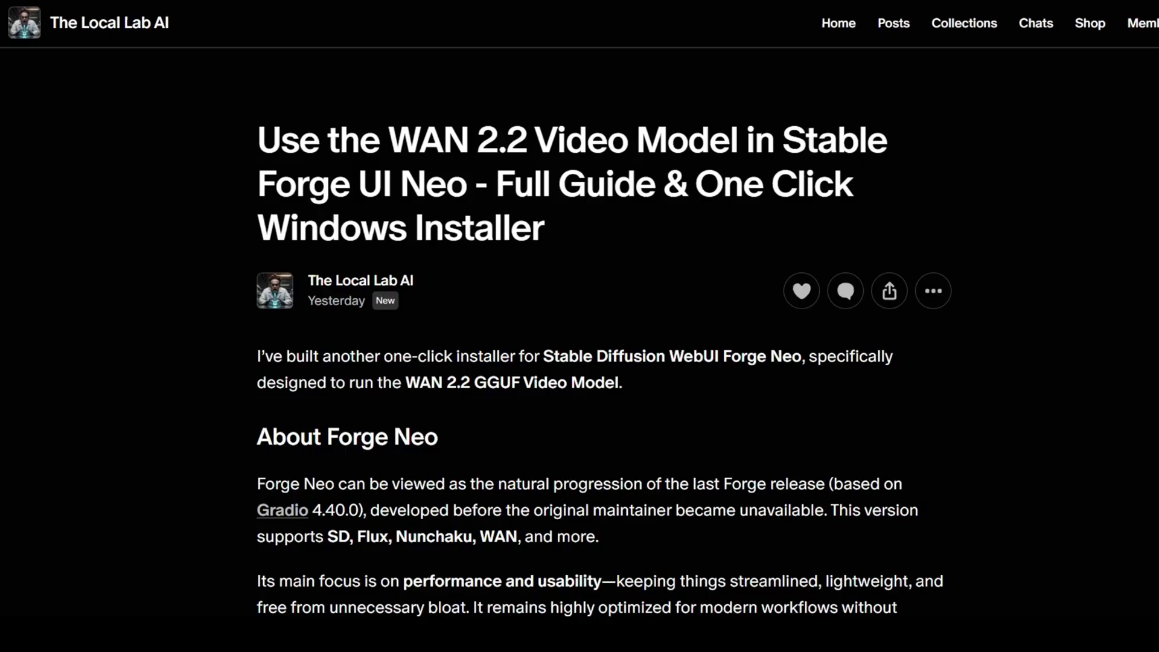
scroll(579, 356, "down", 5)
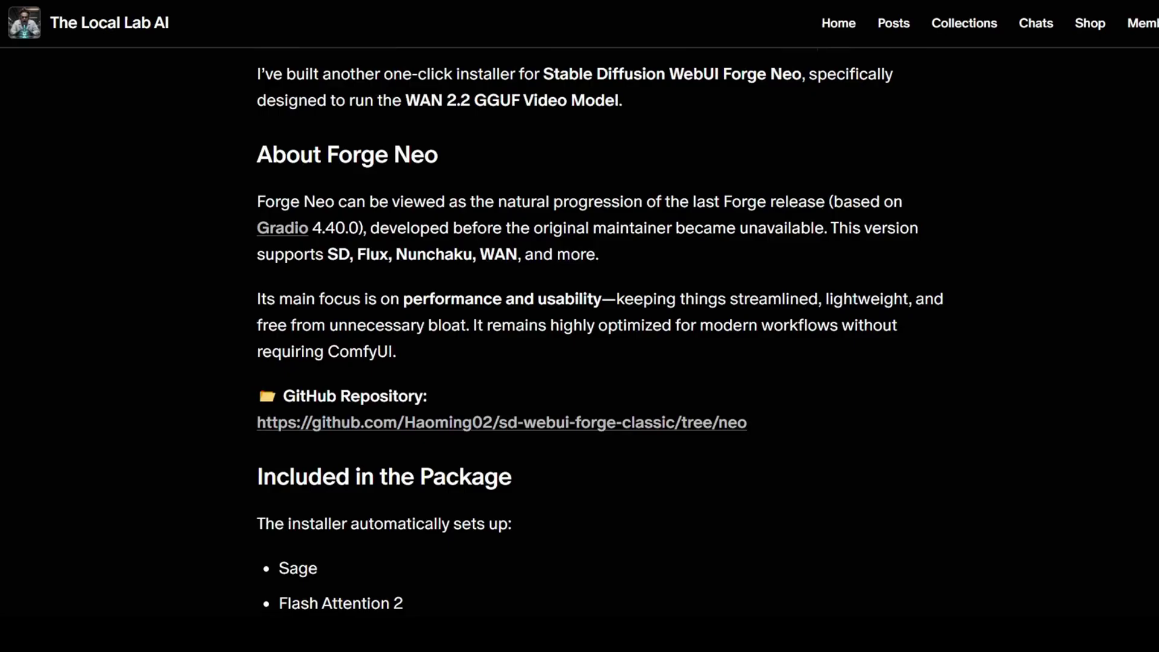
scroll(580, 356, "down", 10)
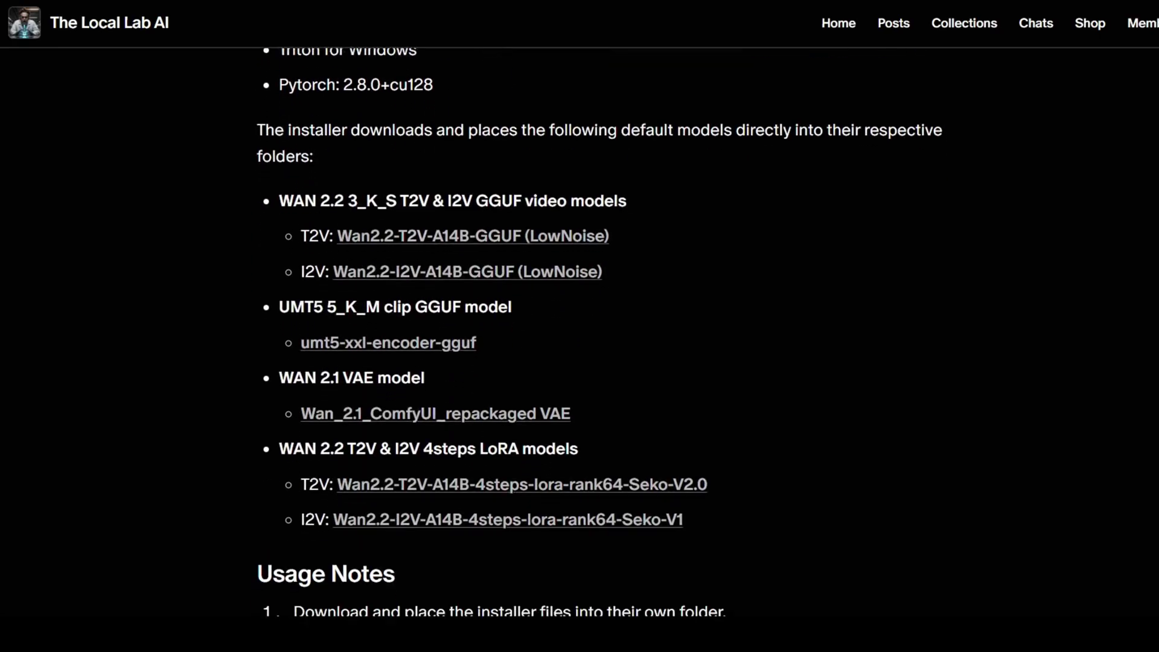
scroll(580, 356, "down", 10)
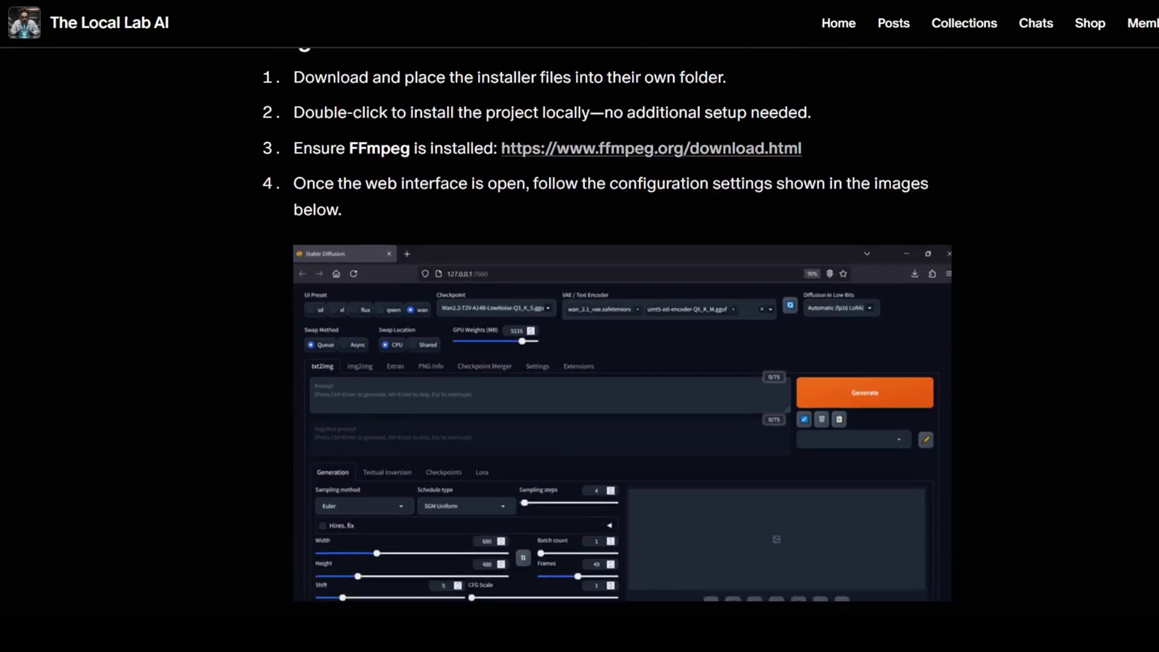
scroll(1137, 393, "down", 15)
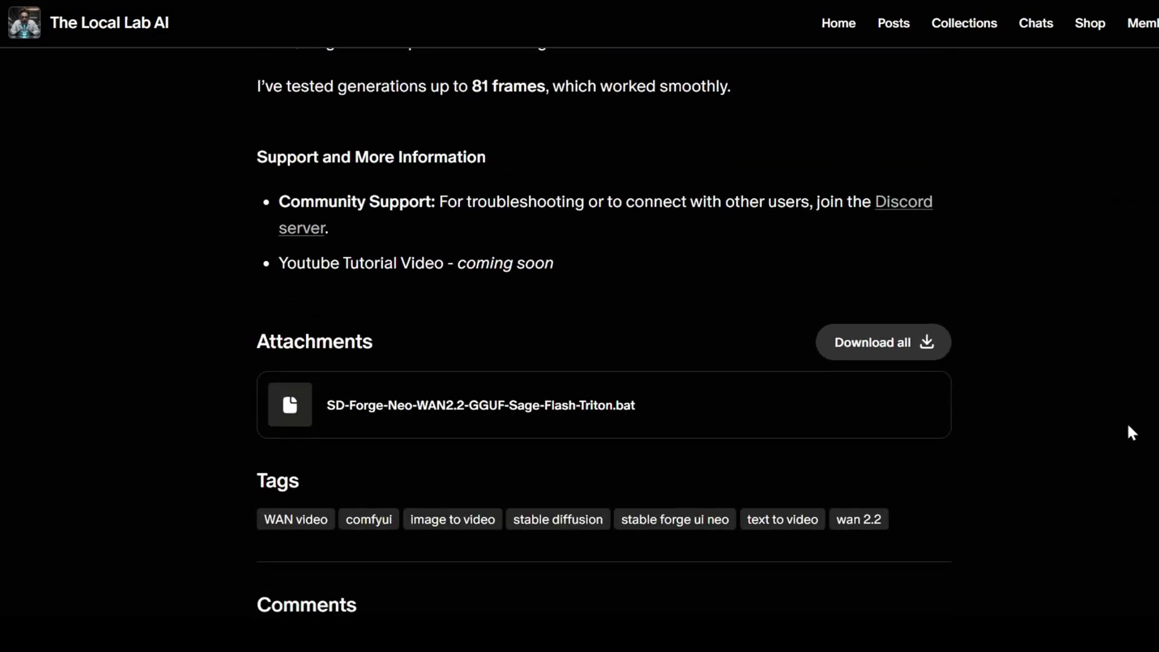
scroll(1128, 424, "up", 1)
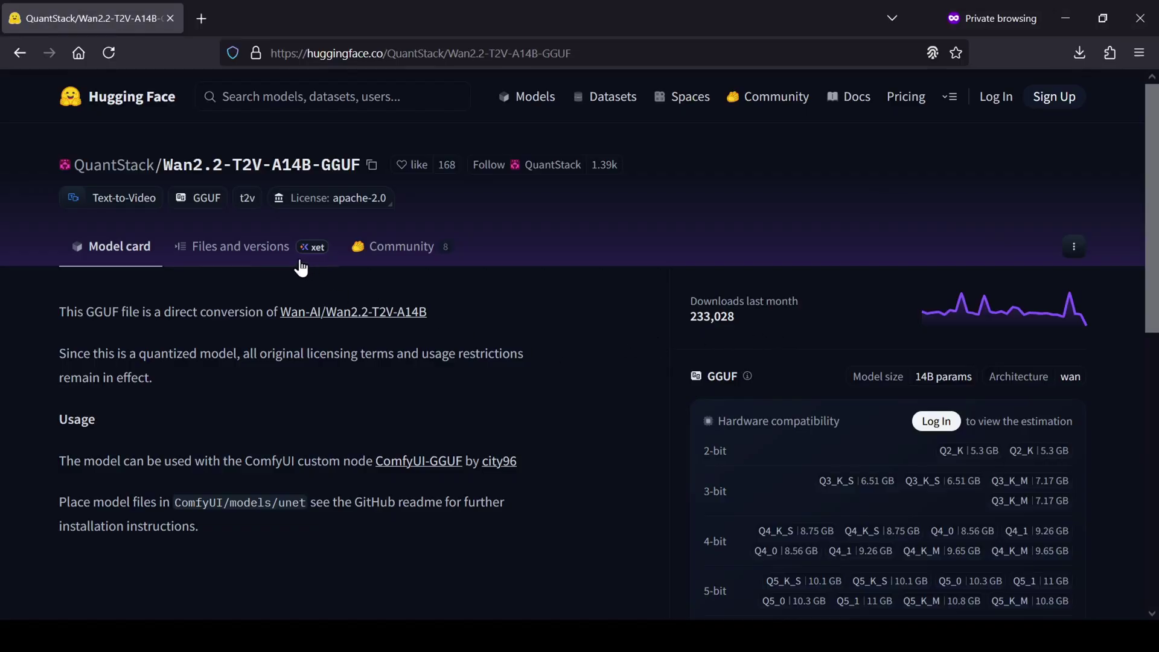
- Browse the Wan2.2-T2V-A14B-GGUF LowNoise folder, then go back and open the VAE folder
left_click(244, 257)
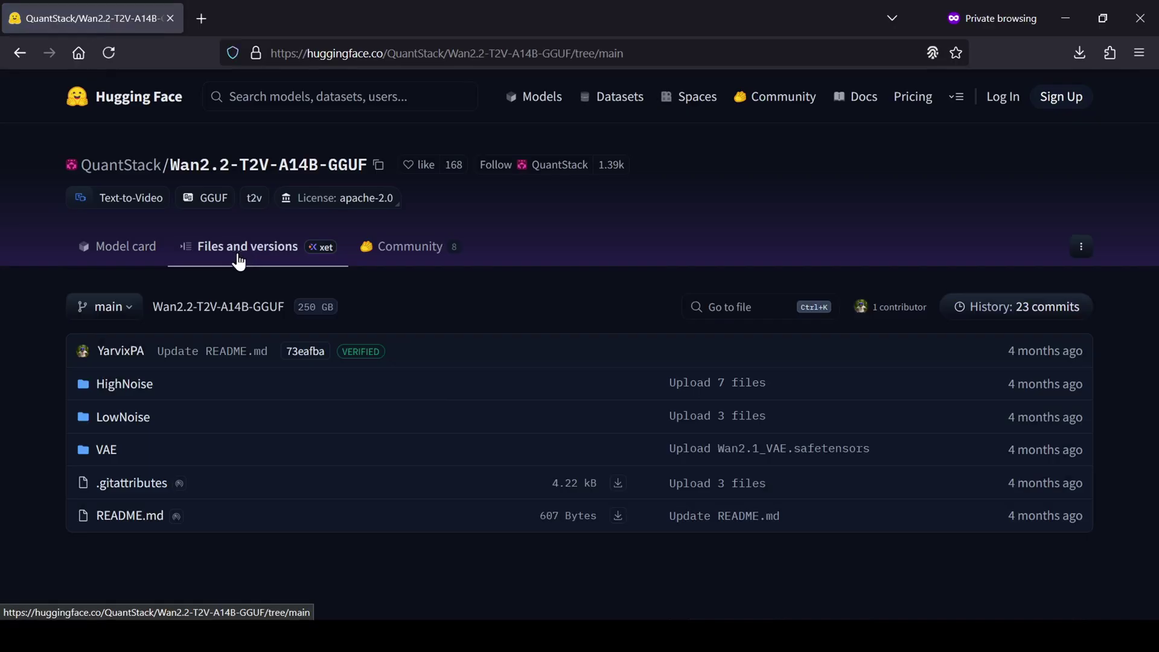
left_click(131, 420)
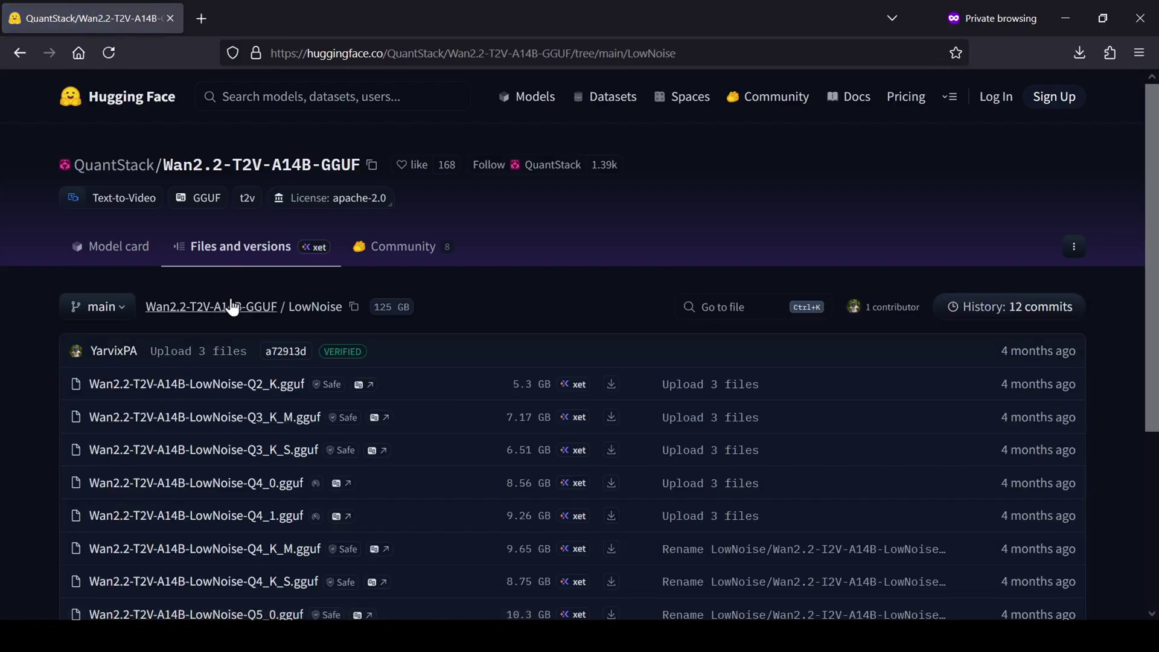
scroll(234, 303, "down", 3)
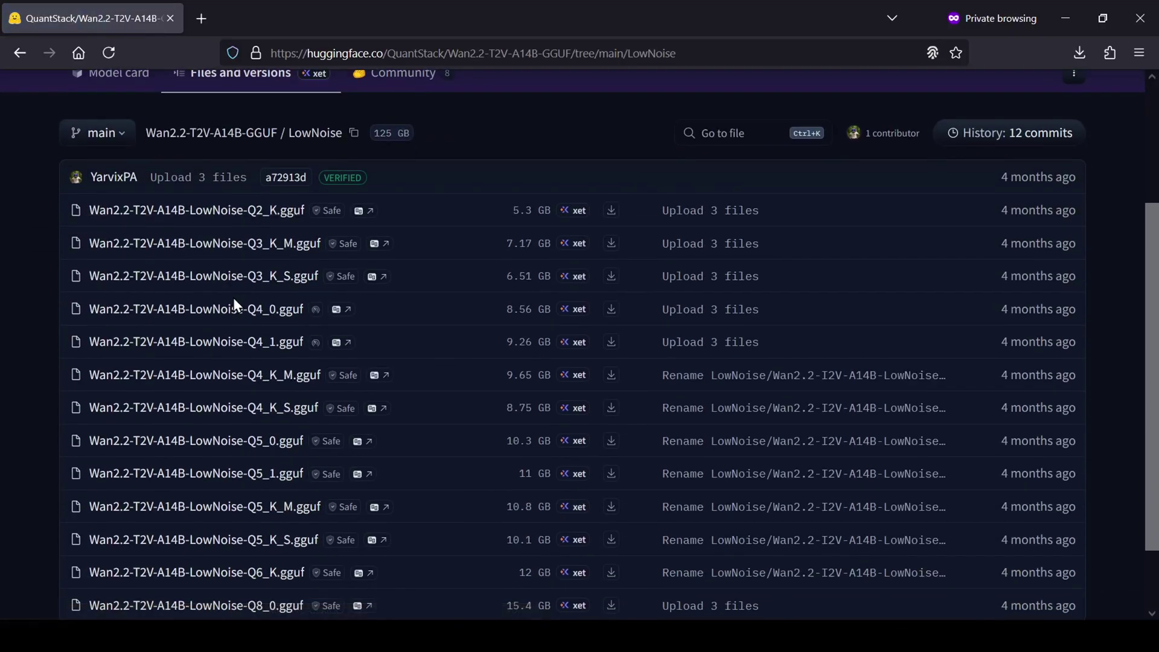
left_click_drag(1152, 278, 1127, 255)
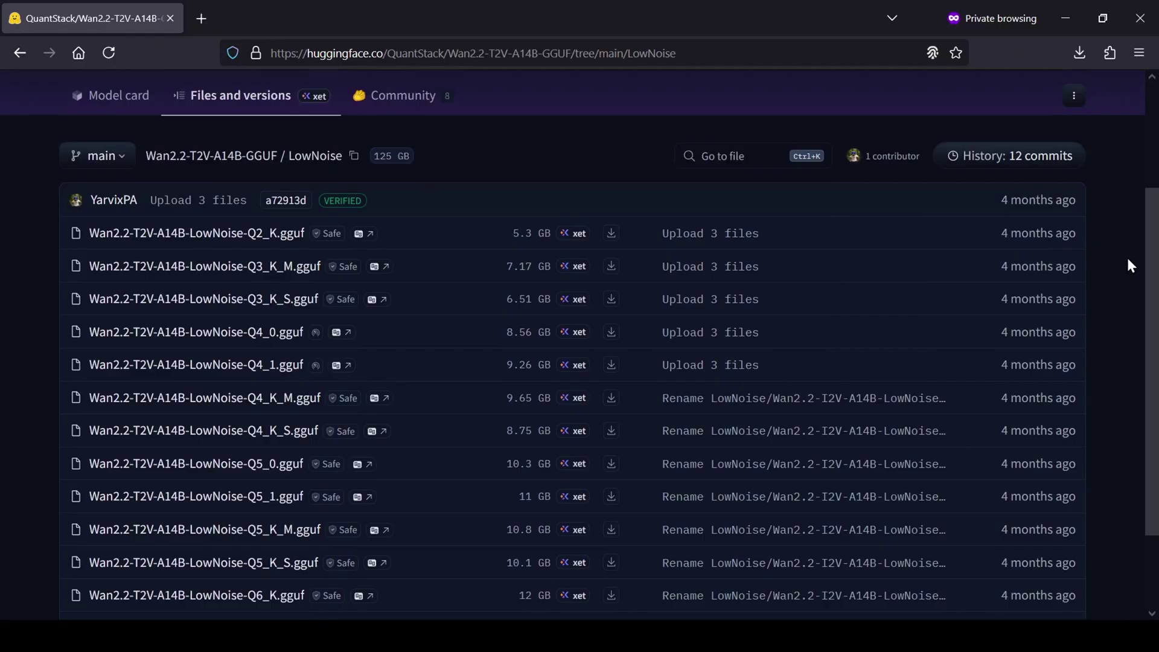
left_click(232, 152)
left_click(100, 454)
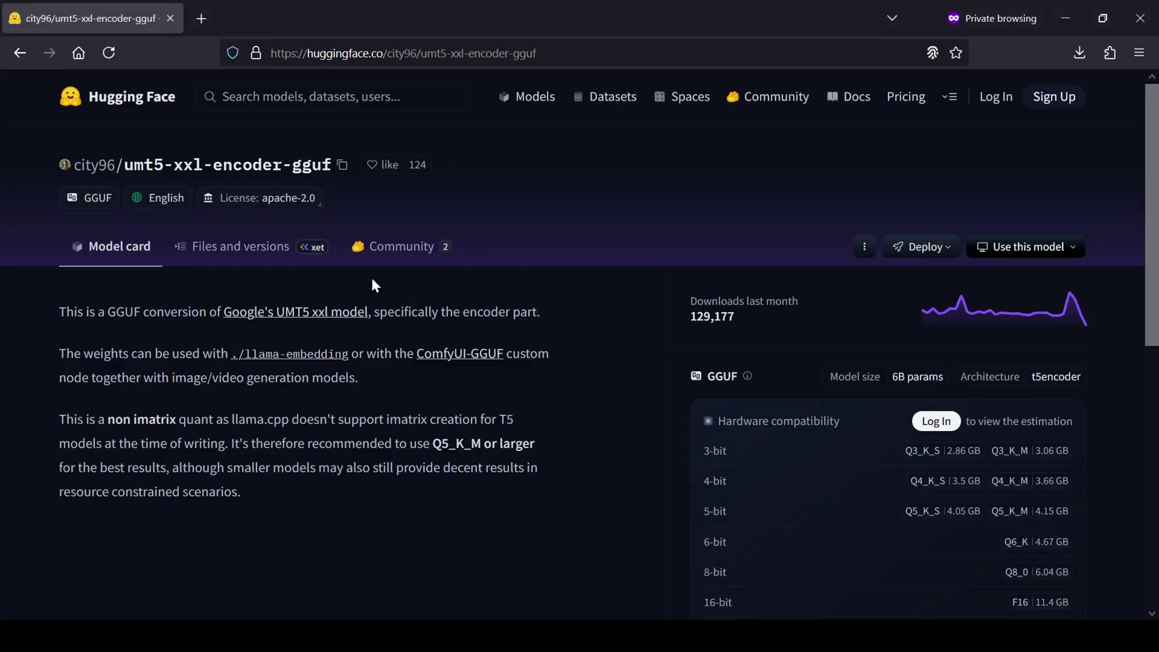
- List and scroll through the umt5-xxl-encoder-gguf repository files
left_click(251, 261)
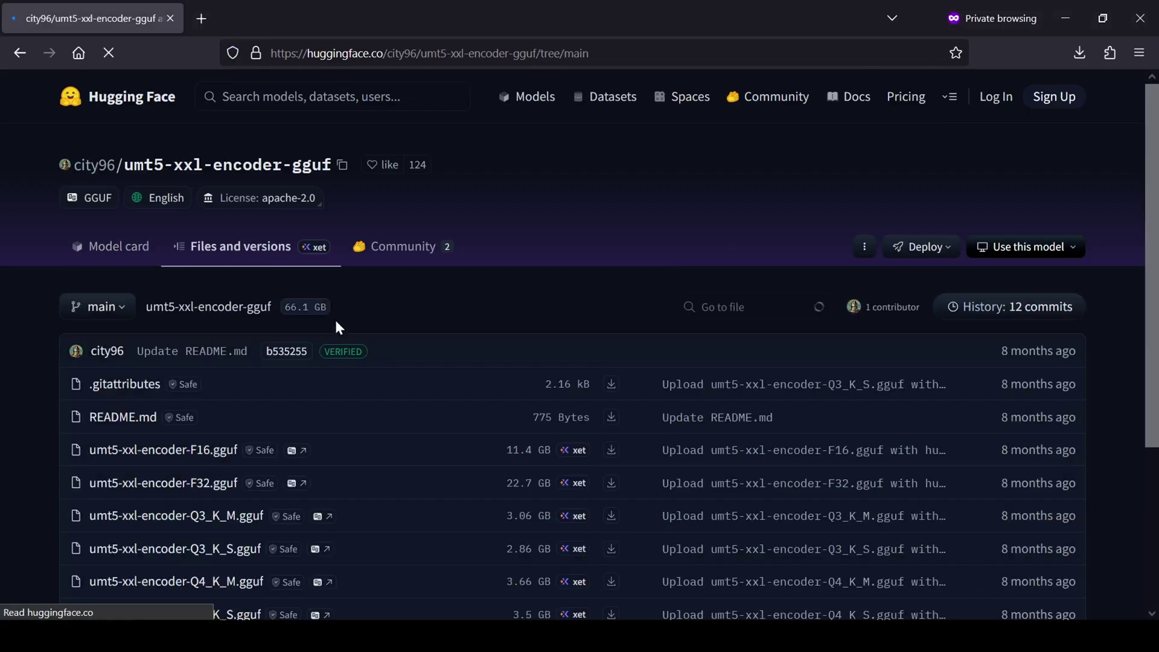
scroll(363, 340, "down", 2)
scroll(362, 339, "down", 2)
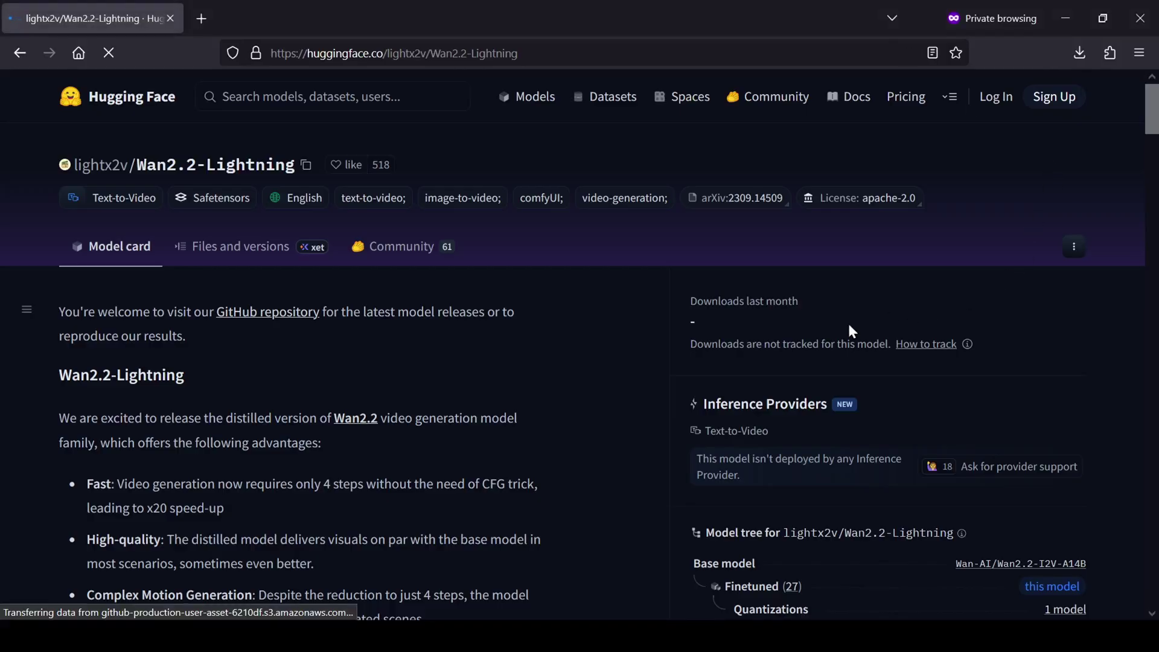
- Open the Wan2.2-T2V-A14B-4steps-lora-rank64-Seko-V2.0 folder in the Wan2.2-Lightning files
left_click(241, 258)
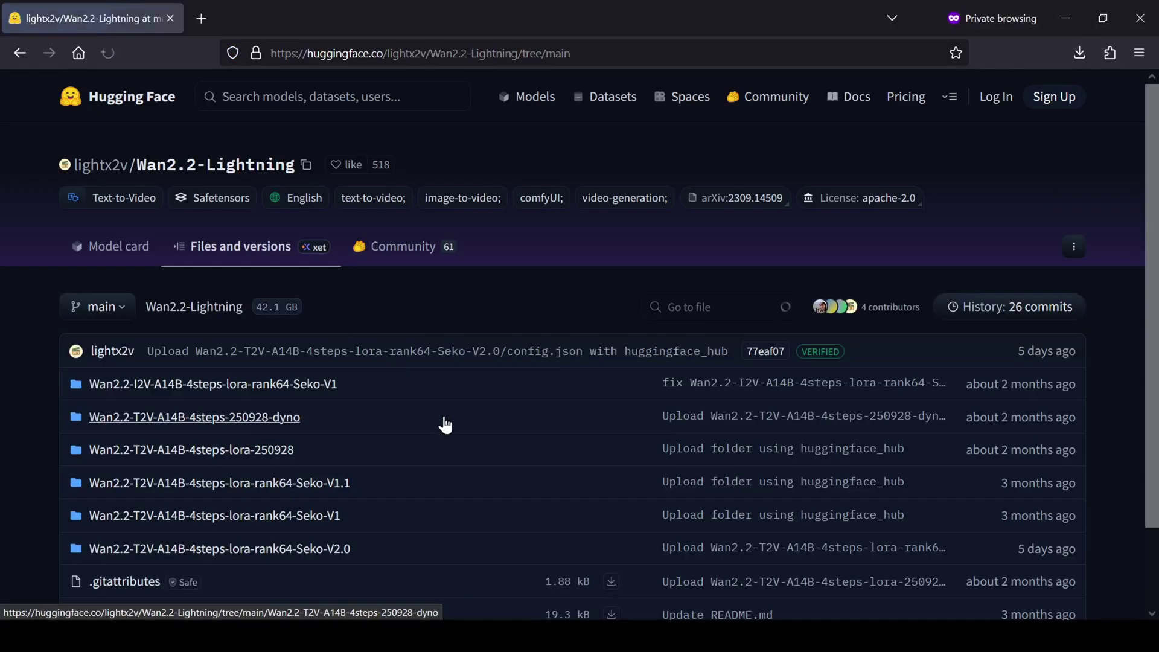
scroll(445, 418, "down", 1)
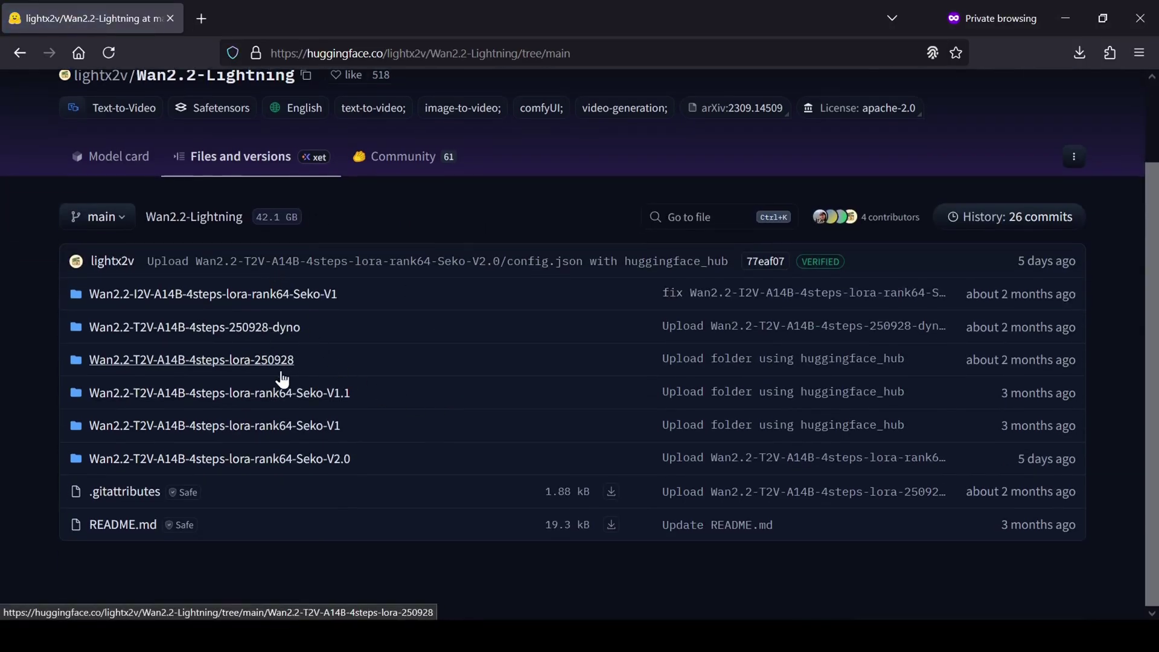
left_click(295, 458)
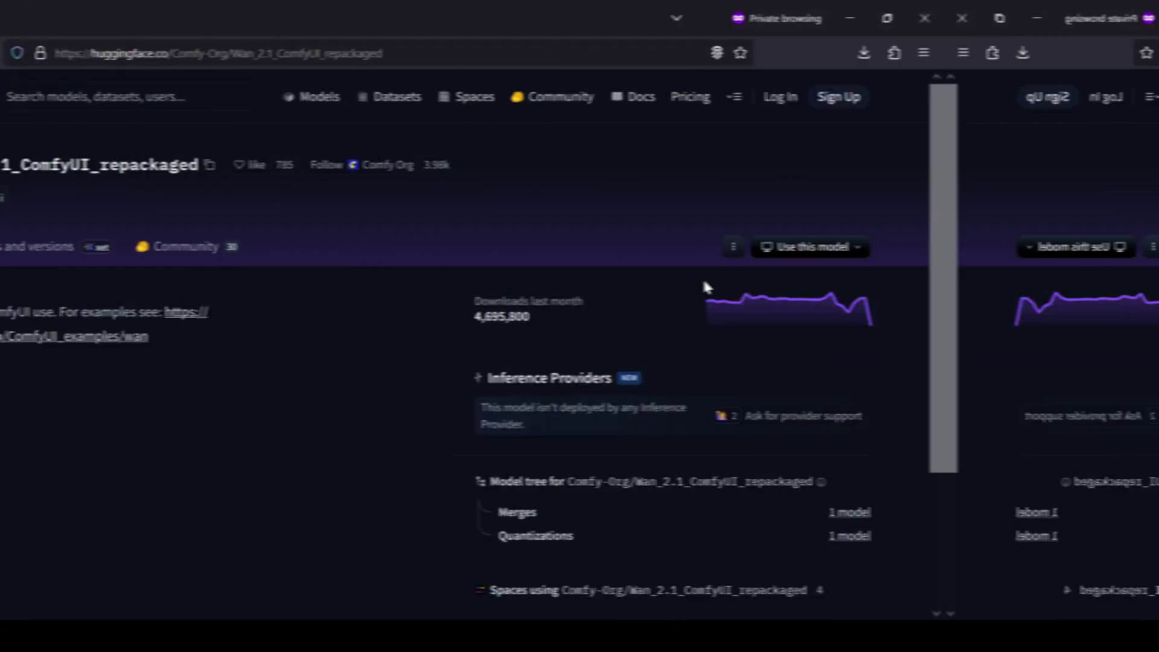
- Go from Files and versions into split_files, then vae, in Wan_2.1_ComfyUI_repackaged
left_click(226, 248)
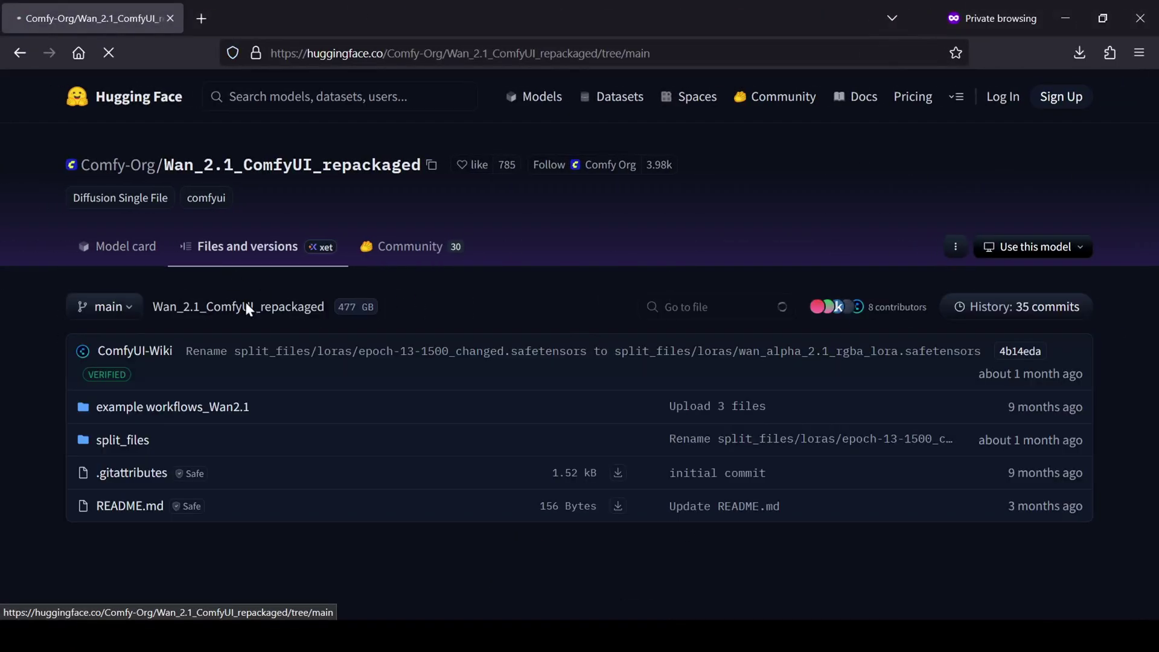
left_click(134, 447)
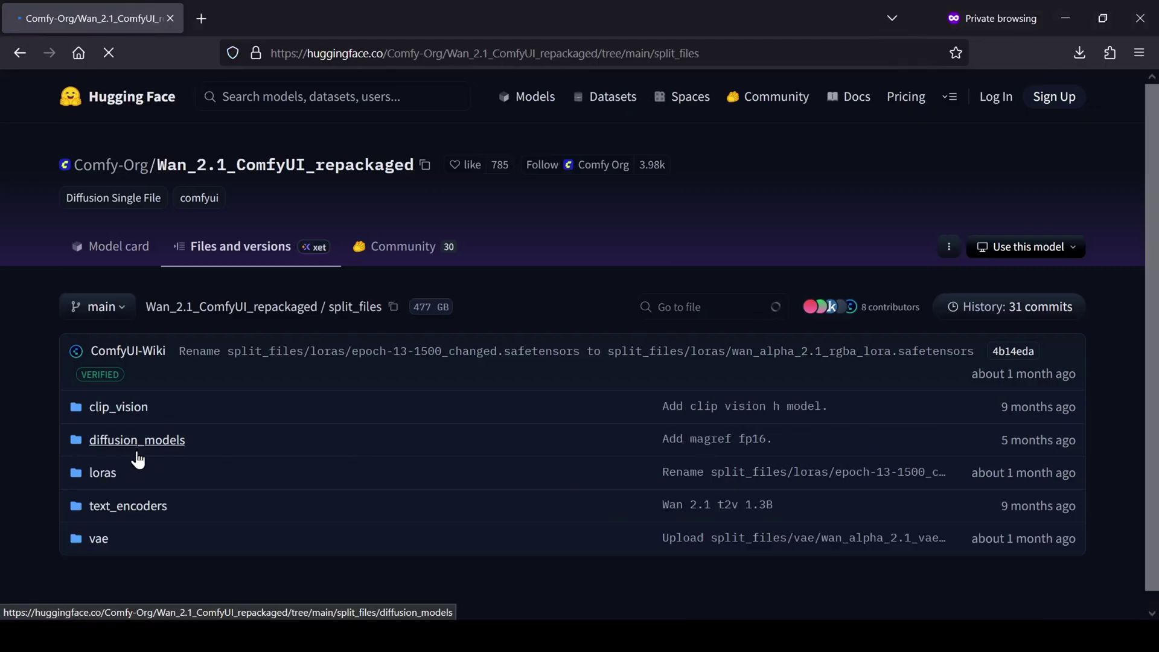
left_click(98, 540)
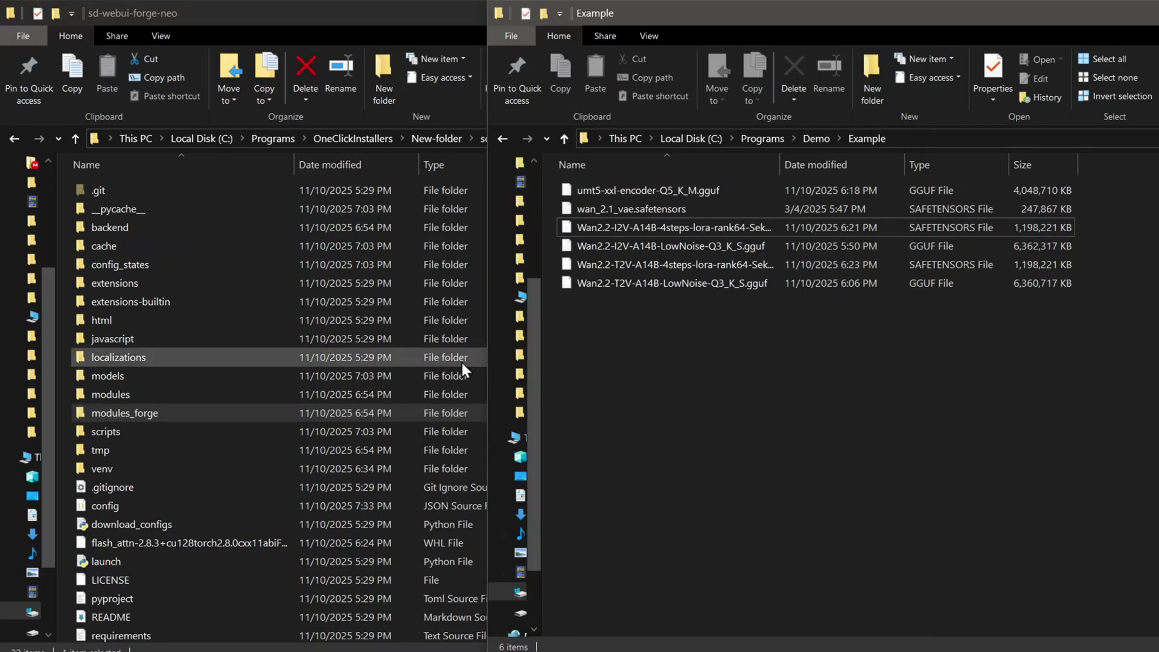
- Move the I2V and T2V LowNoise checkpoints from Example into models\Stable-diffusion
double_click(305, 381)
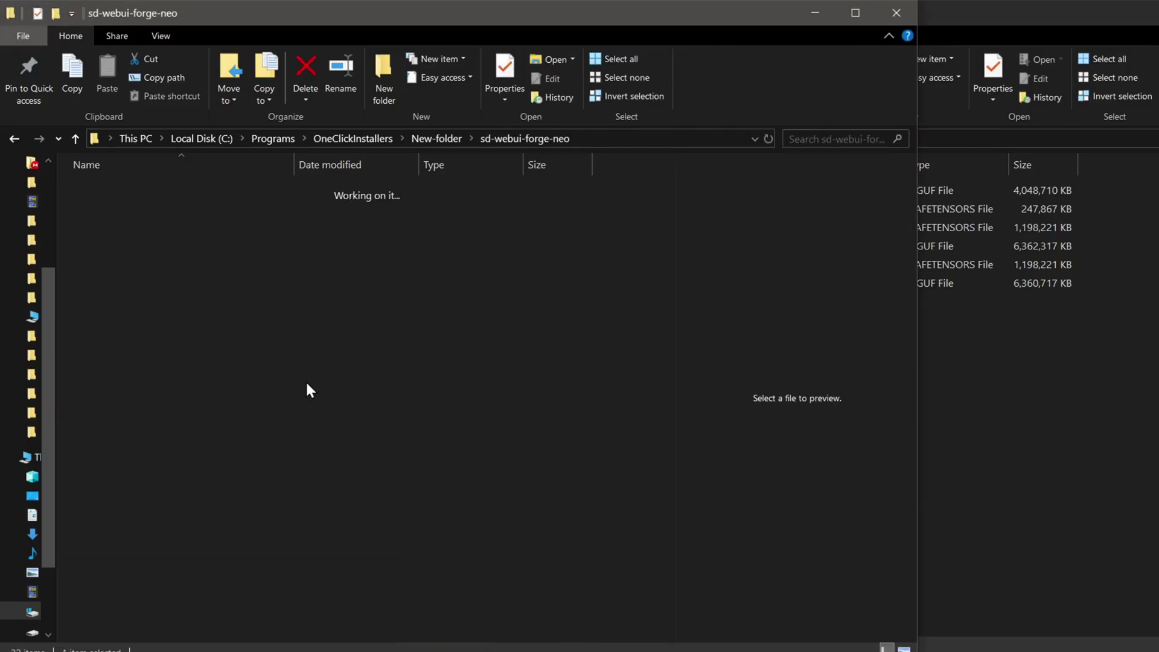
left_click(1009, 470)
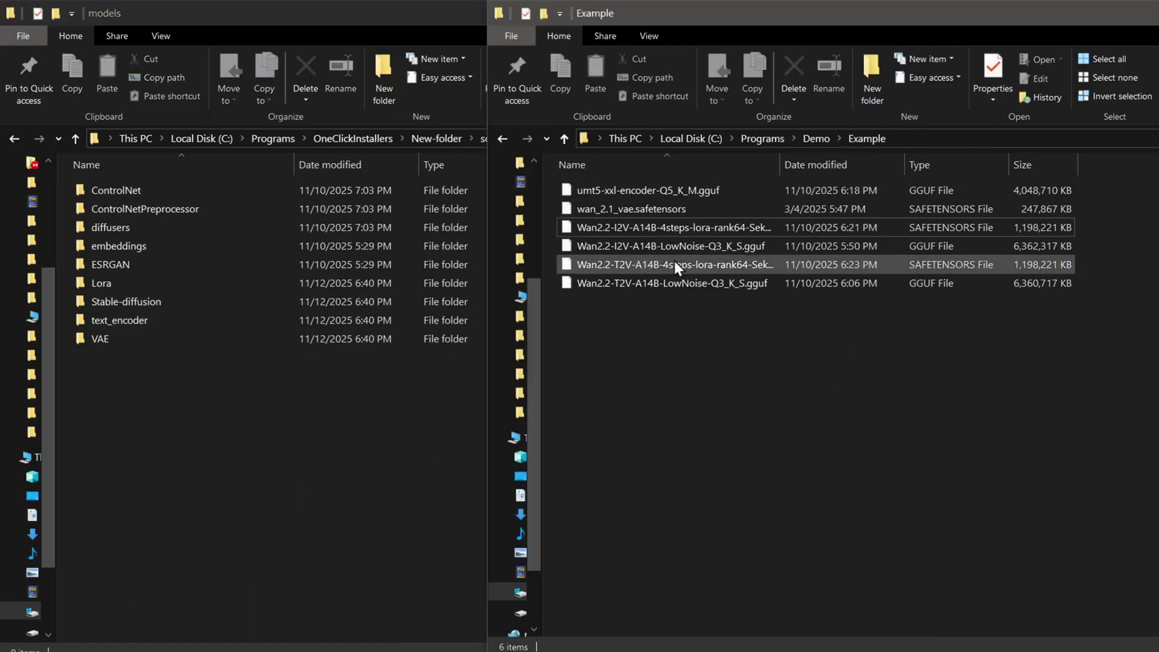
left_click_drag(654, 248, 332, 307)
left_click(1118, 407)
left_click(625, 269)
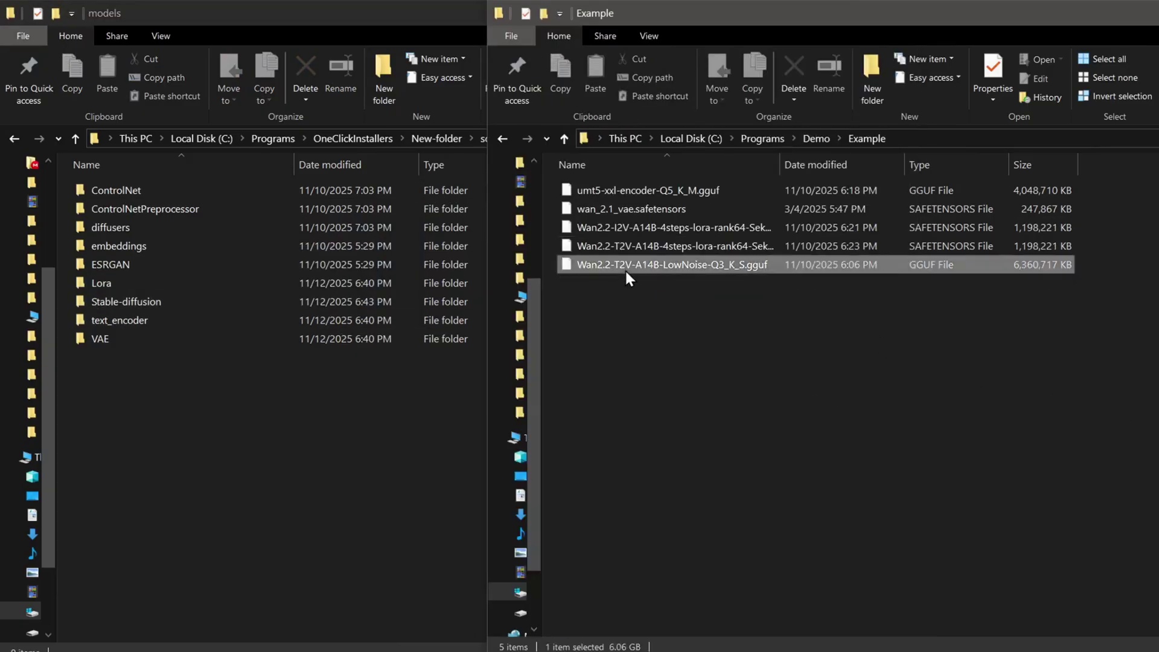
left_click_drag(625, 269, 386, 303)
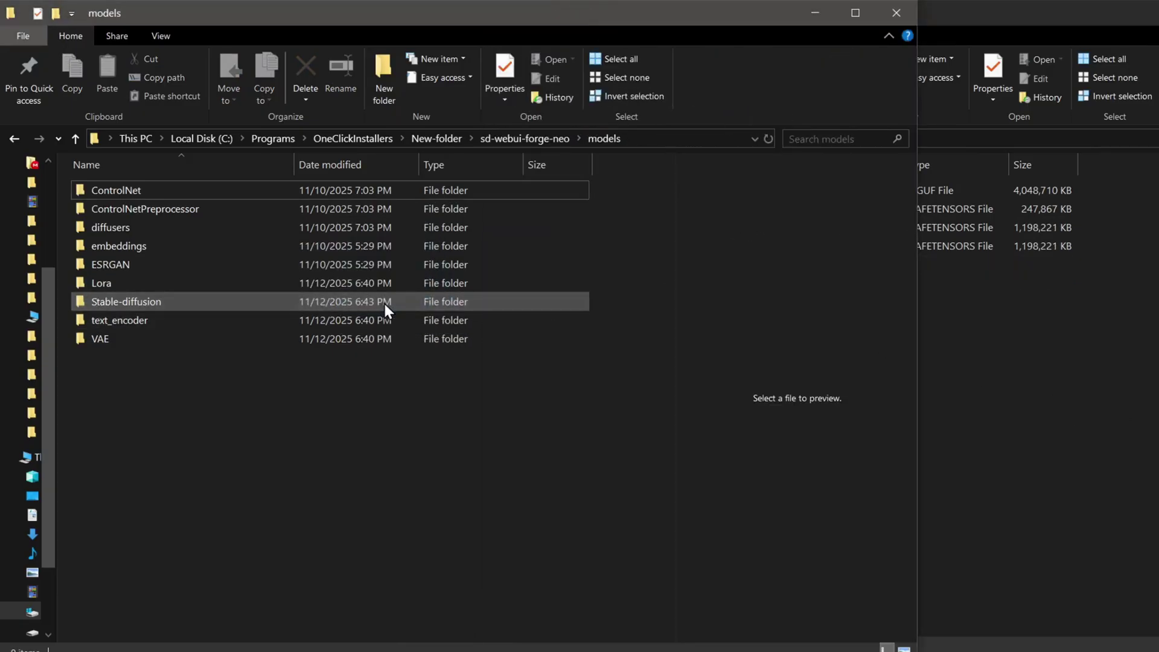
- Move the umt5 encoder, both LoRAs and wan_2.1 VAE into their folders, then pick the wan preset
left_click(1005, 396)
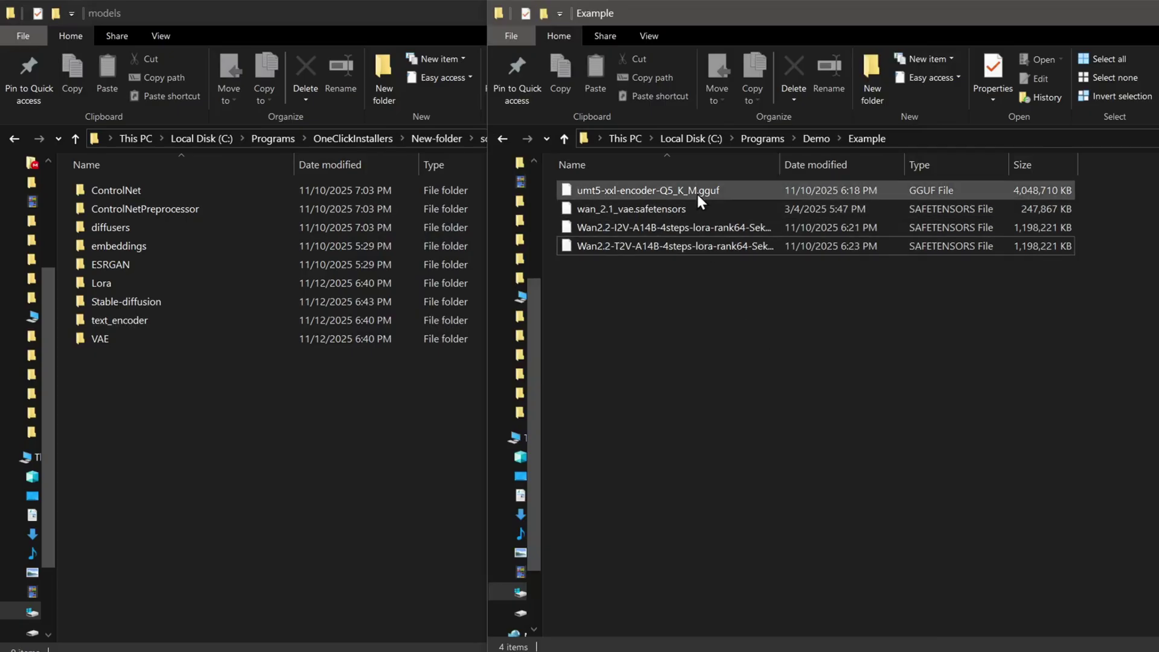
left_click_drag(698, 195, 366, 318)
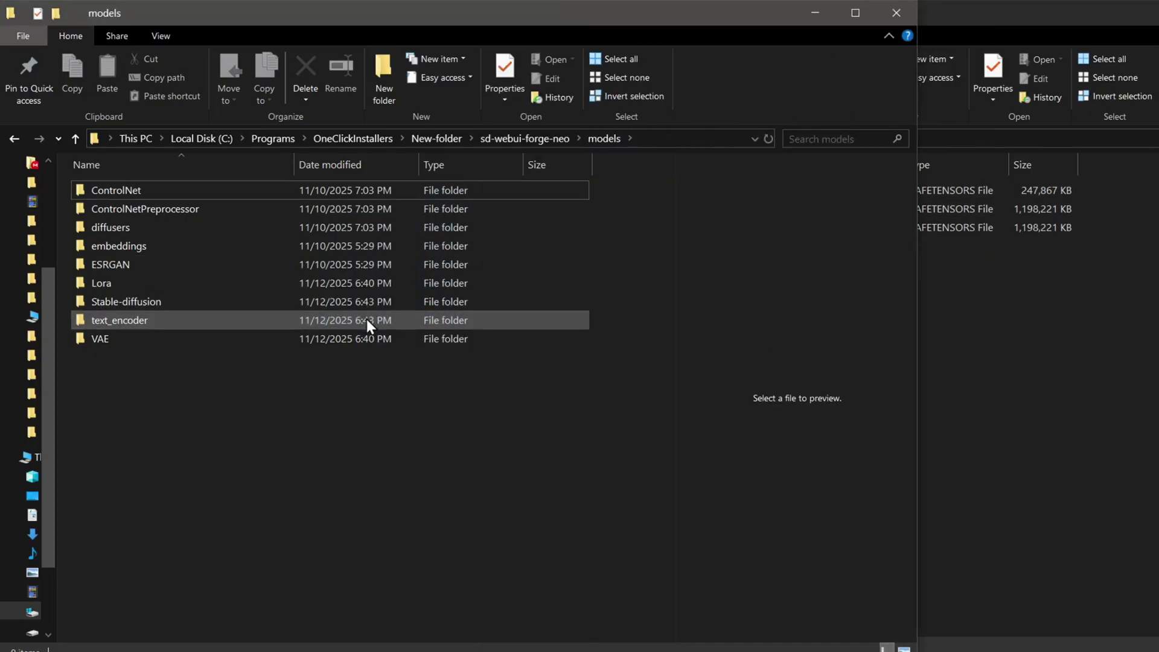
left_click(969, 435)
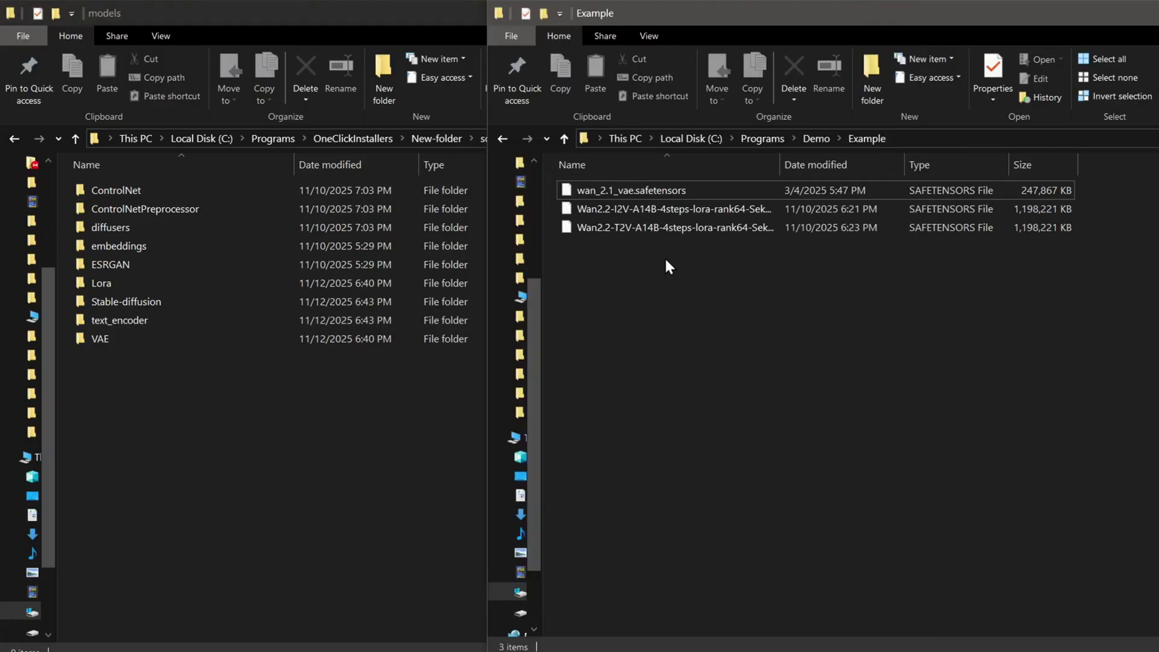
left_click_drag(664, 256, 390, 288)
left_click(940, 345)
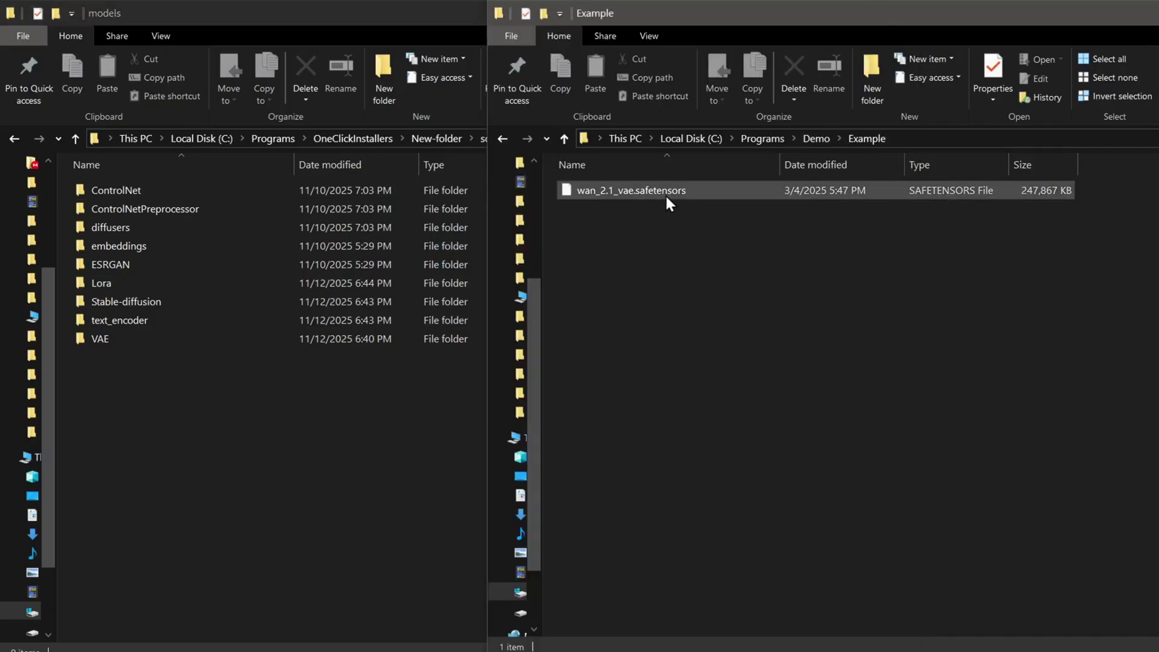
left_click_drag(665, 192, 360, 339)
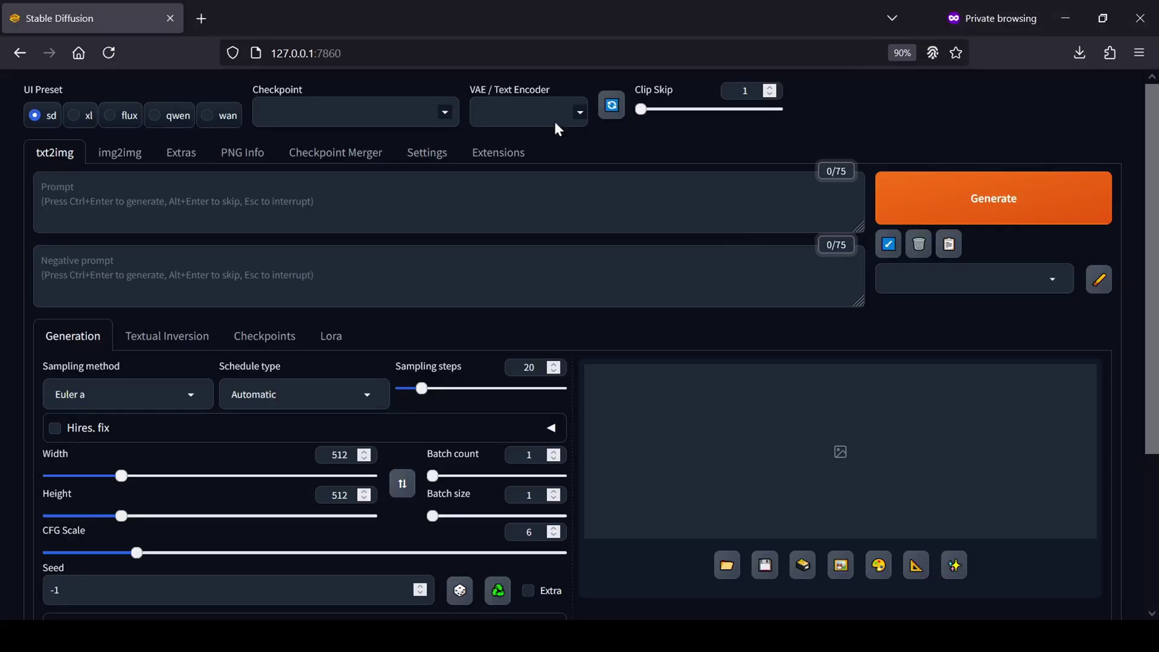
left_click(217, 119)
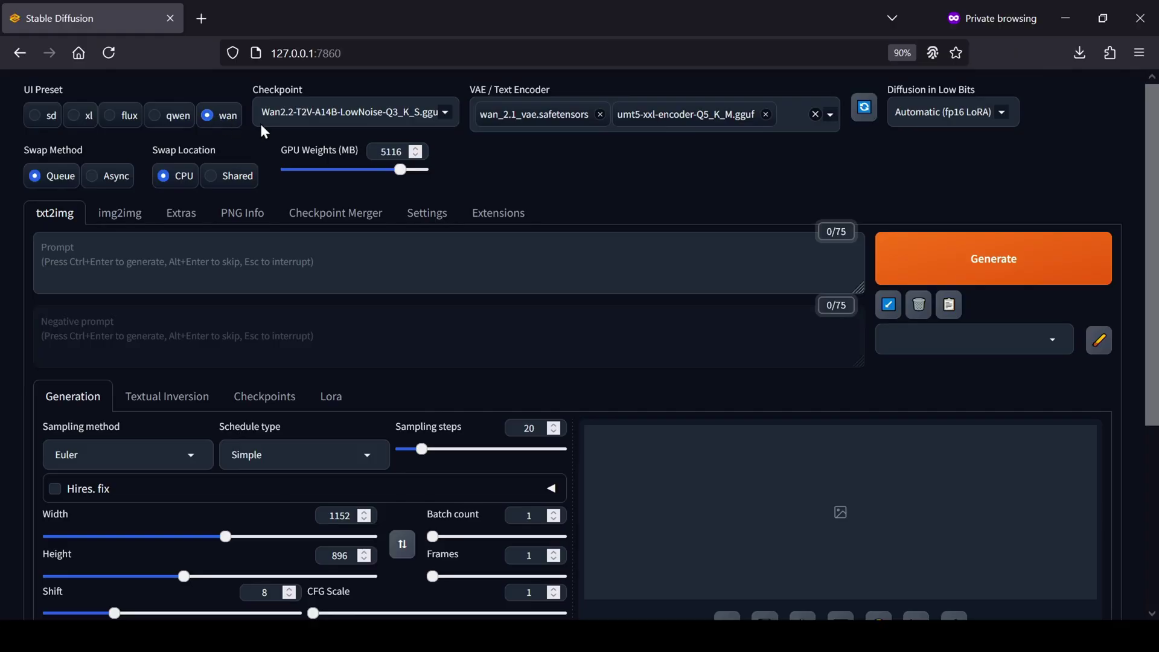
left_click(419, 112)
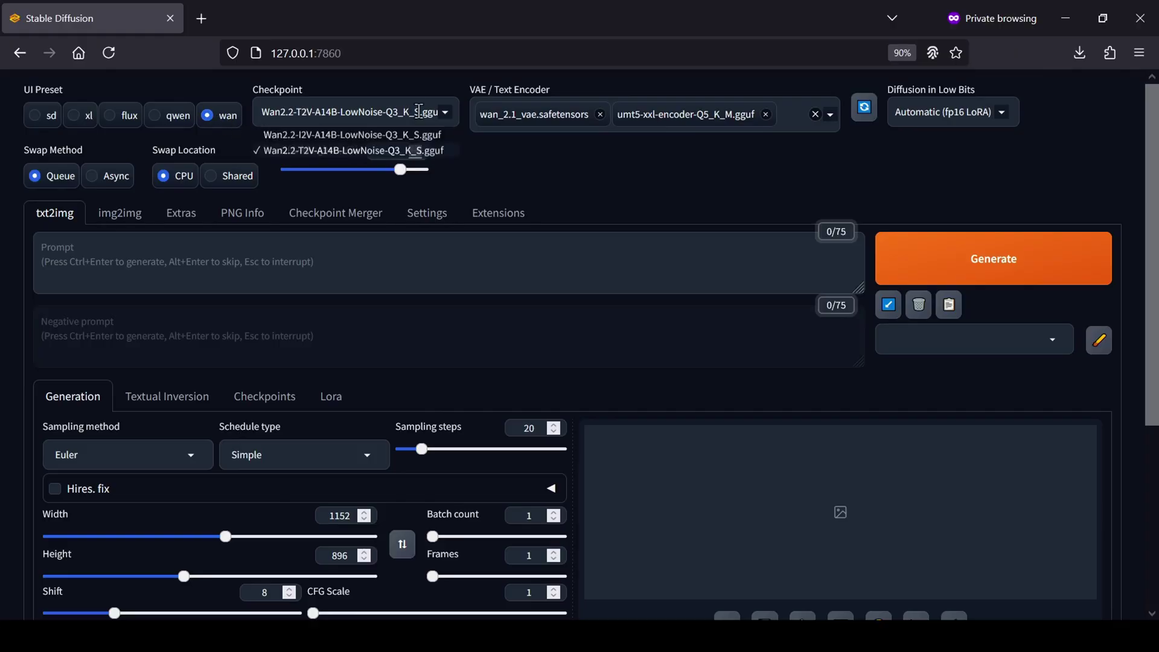
left_click(372, 151)
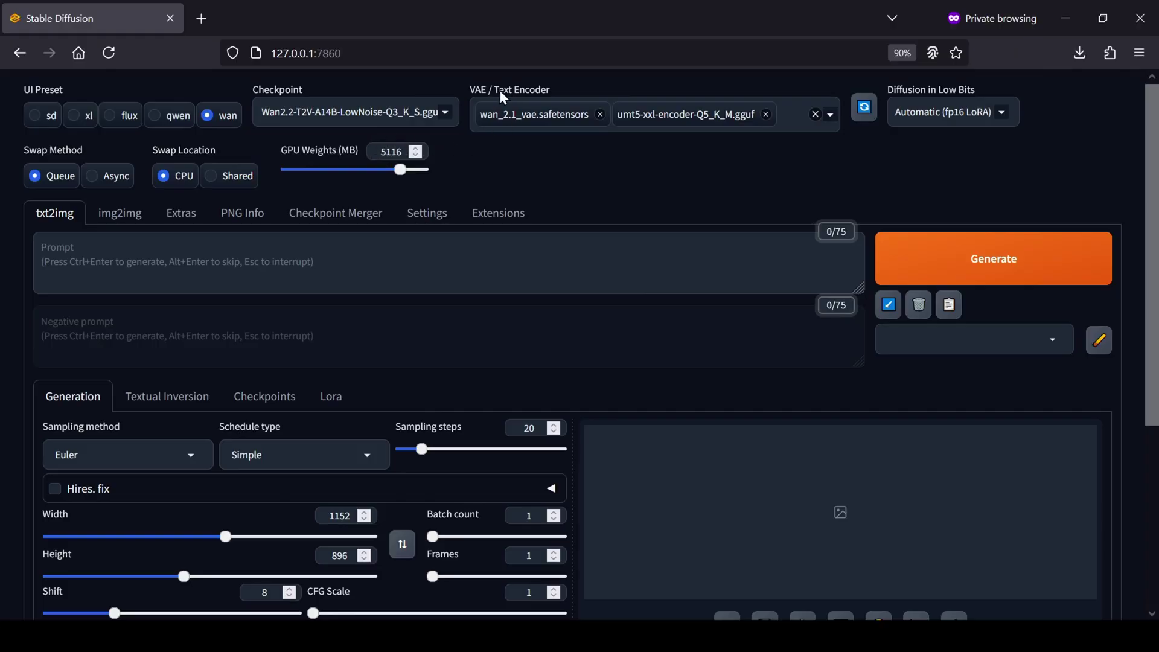
left_click(832, 114)
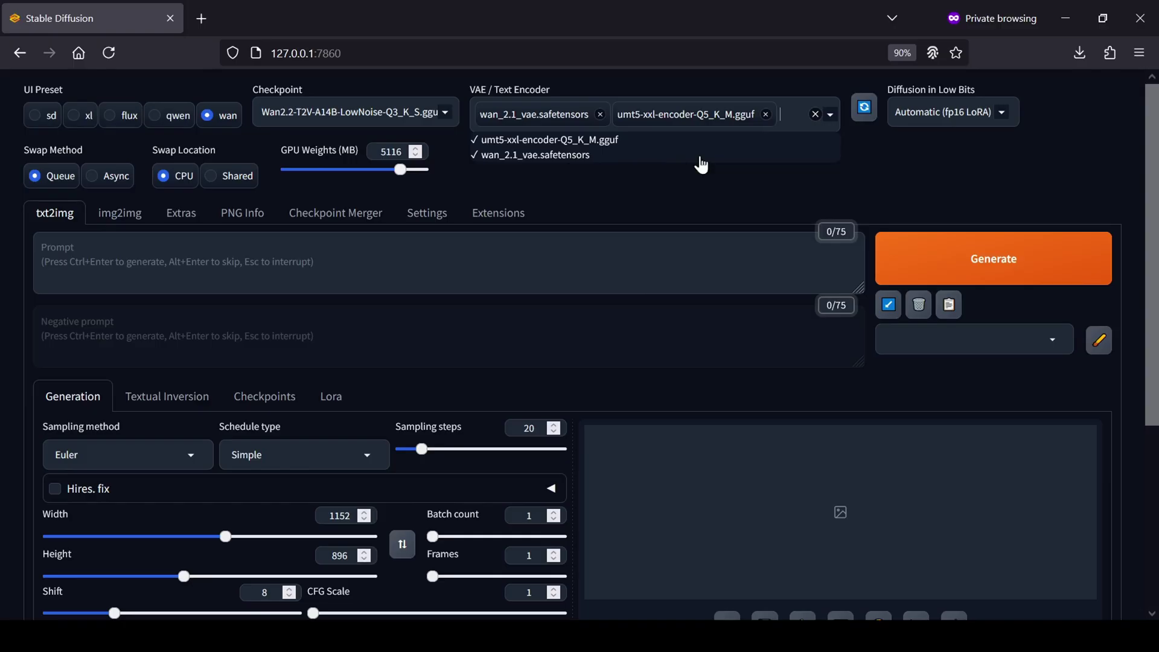
left_click(863, 165)
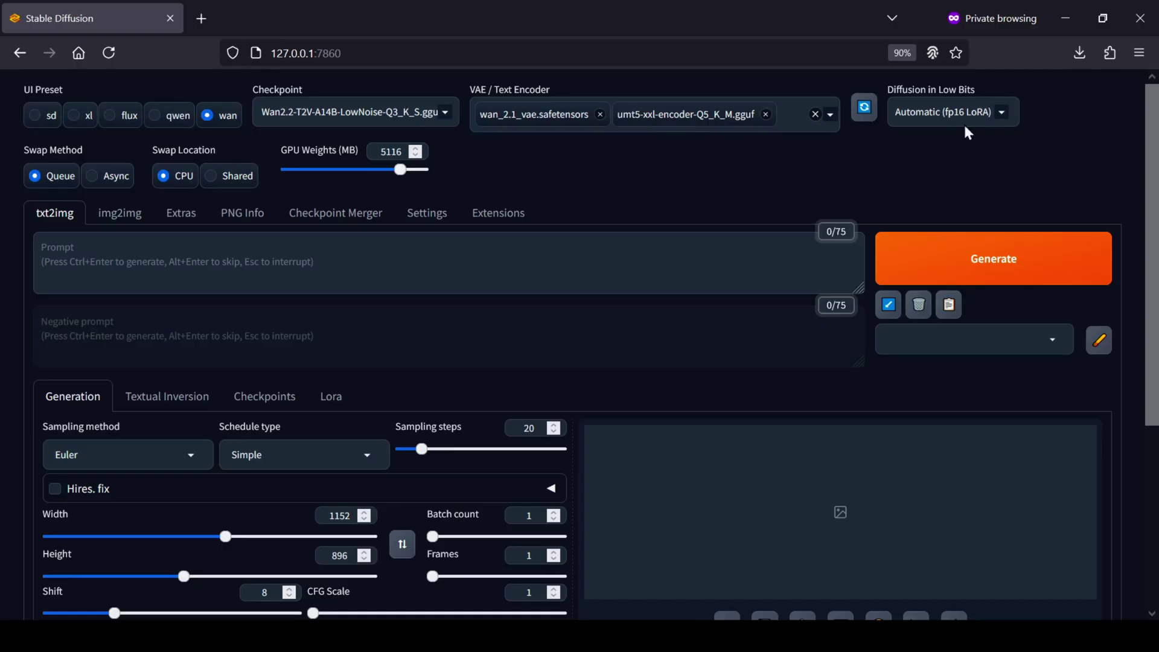
left_click(1004, 113)
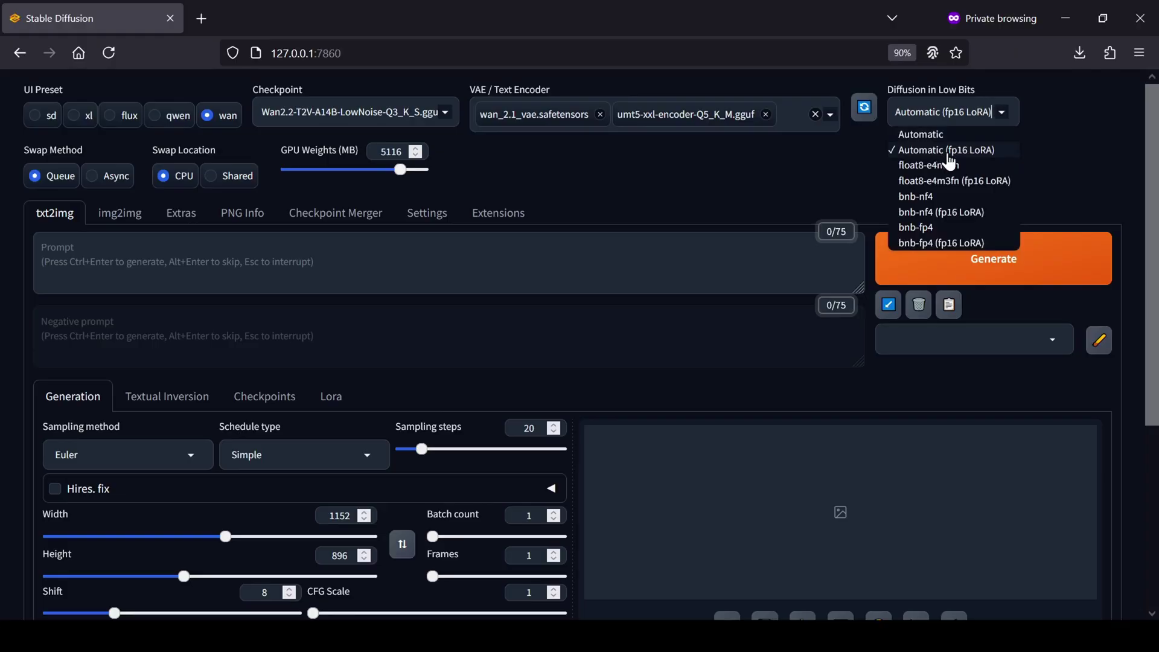
left_click(948, 152)
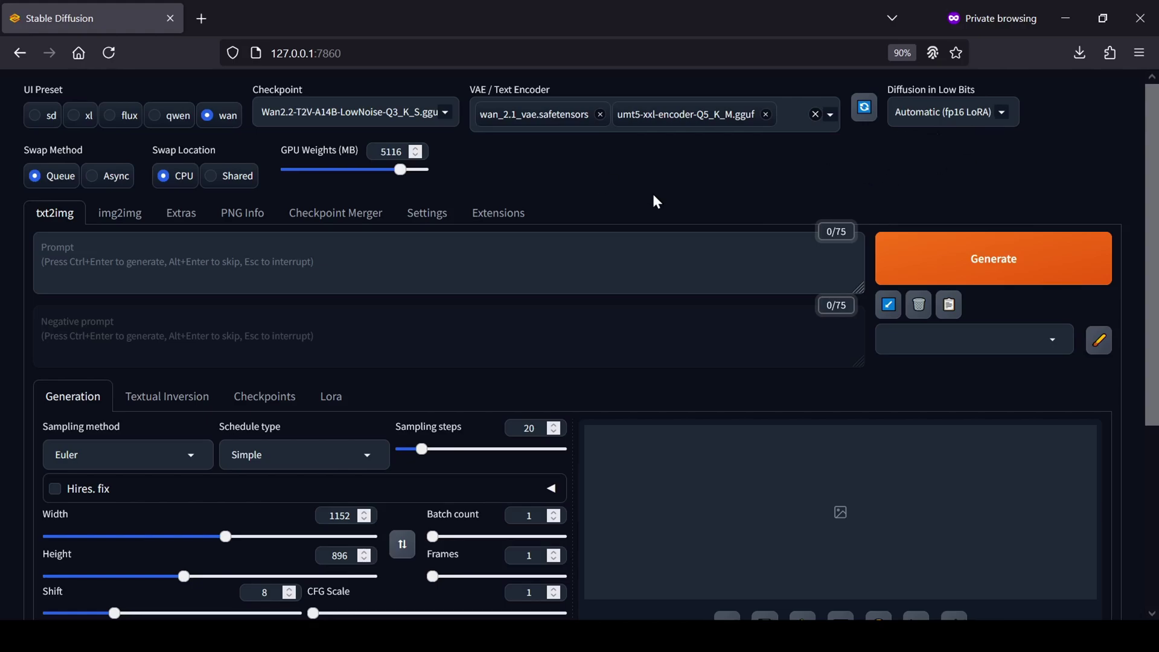
- Set the schedule type to SGM Uniform and sampling steps to 4
scroll(591, 199, "down", 3)
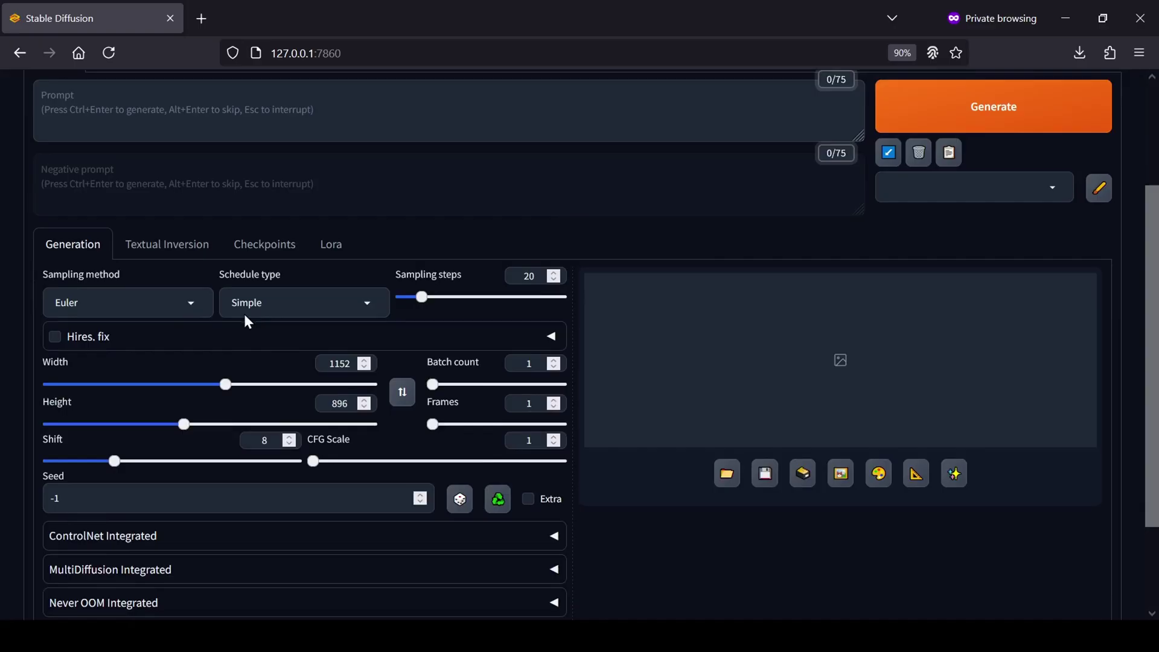
left_click(284, 303)
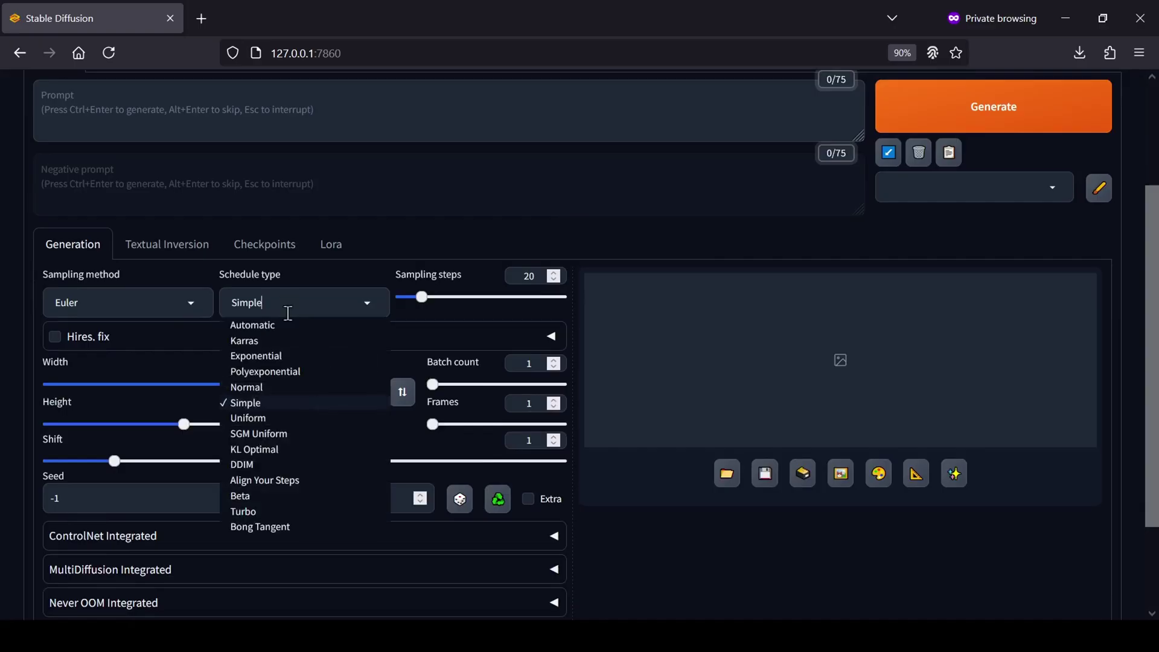
left_click(293, 436)
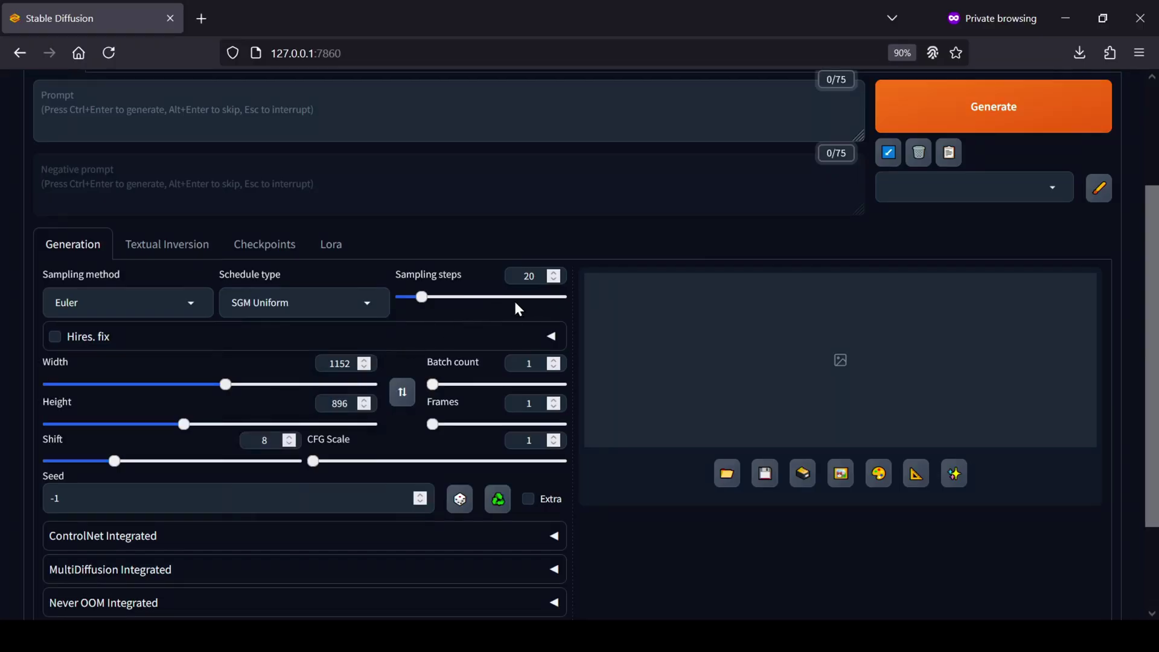
left_click_drag(422, 299, 409, 301)
- Set the video to 680×480 with 49 frames and select the Shift value to change it to 5
left_click_drag(225, 392, 119, 429)
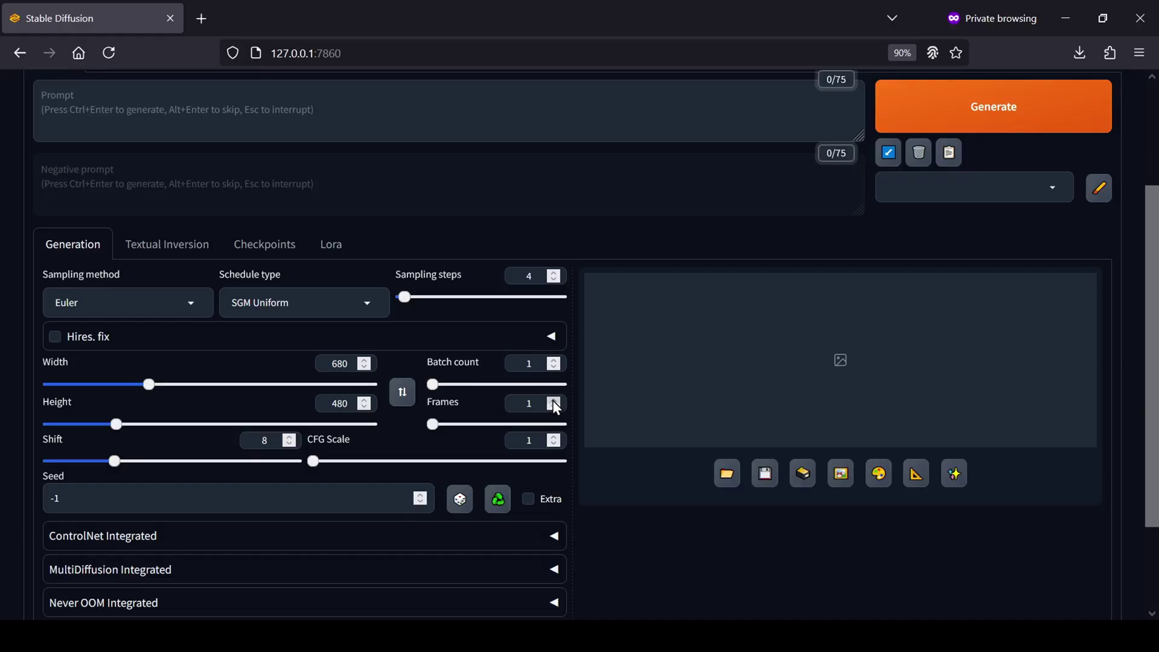
left_click_drag(553, 400, 554, 408)
scroll(571, 432, "down", 2)
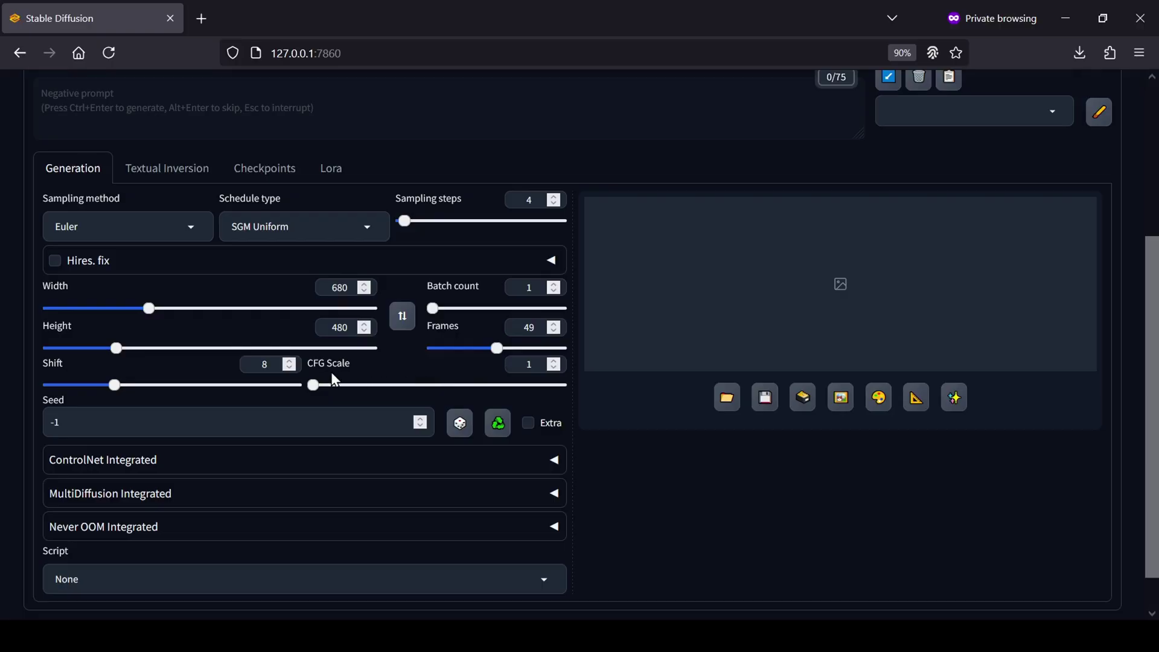
left_click(290, 368)
left_click(267, 363)
double_click(268, 364)
type("5")
scroll(577, 450, "down", 2)
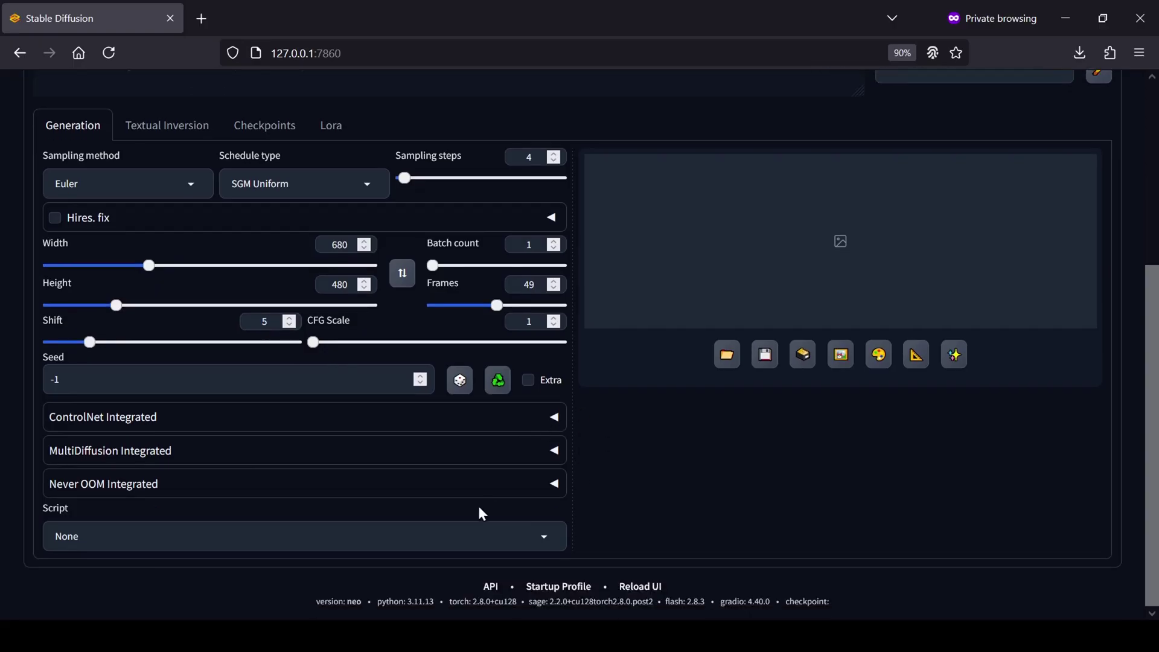
left_click(553, 483)
scroll(423, 501, "down", 2)
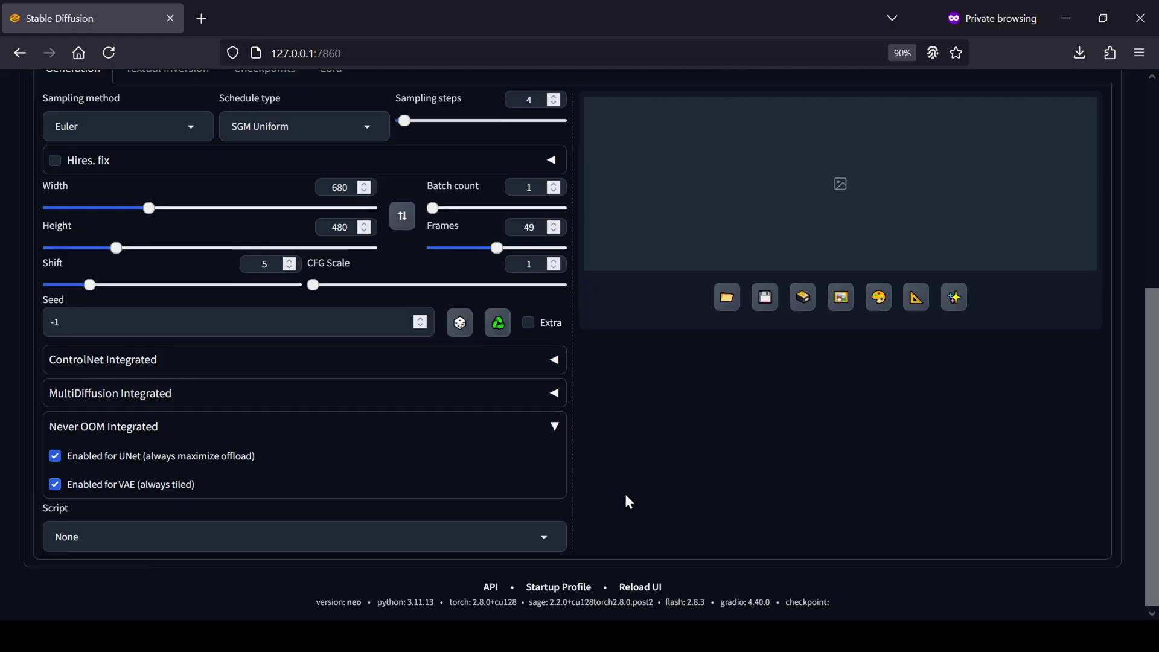
scroll(628, 501, "up", 2)
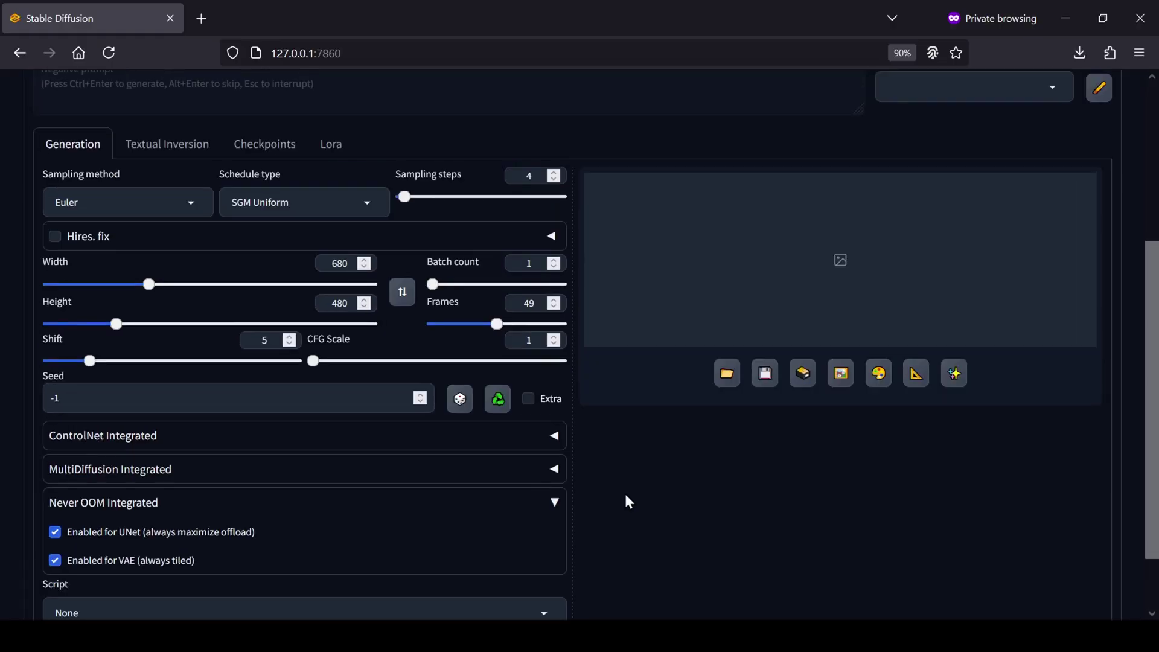
scroll(625, 496, "up", 6)
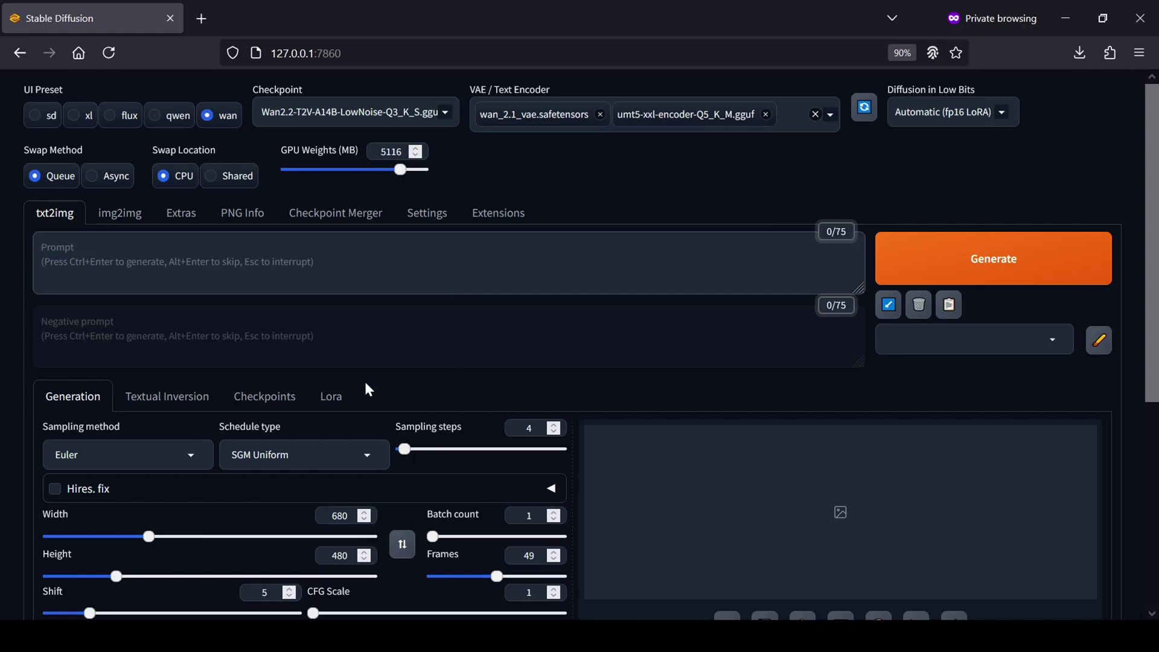
- Add the T2V Seko-V2.0 4-step LoRA tag to the prompt
left_click(332, 396)
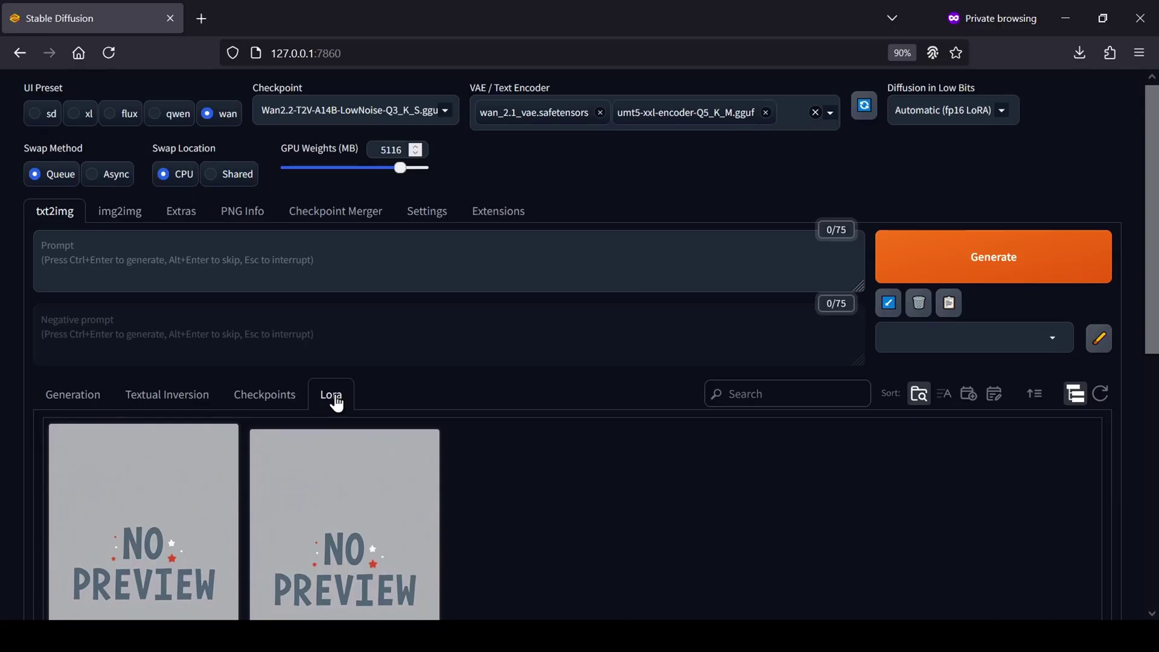
scroll(337, 403, "down", 3)
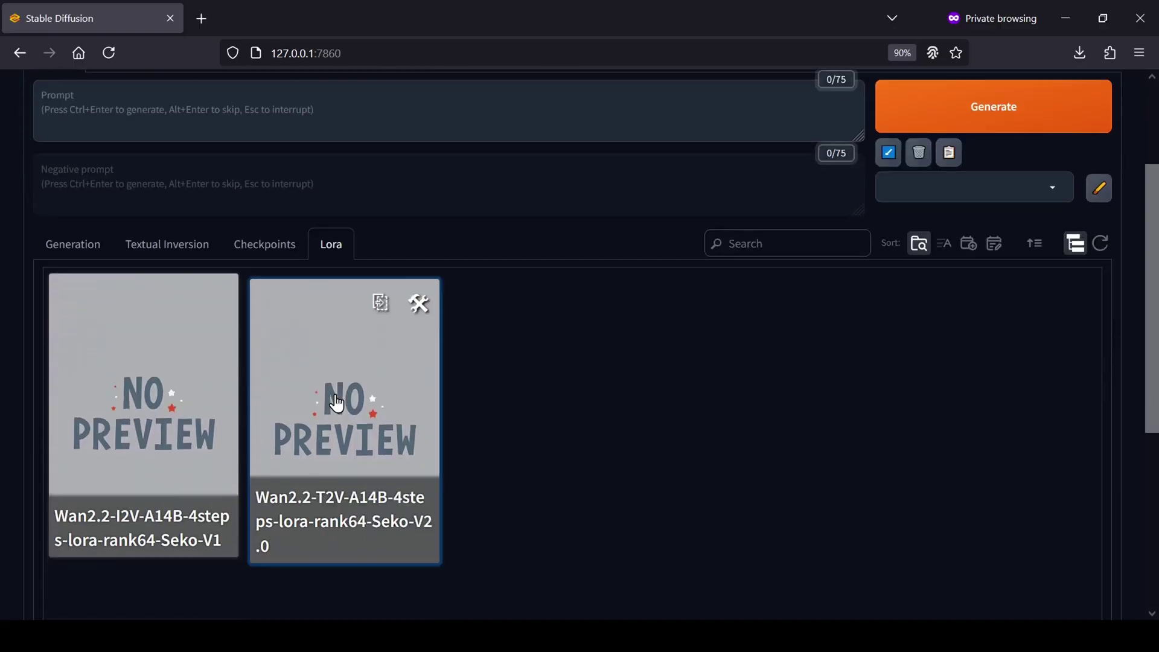
left_click(354, 521)
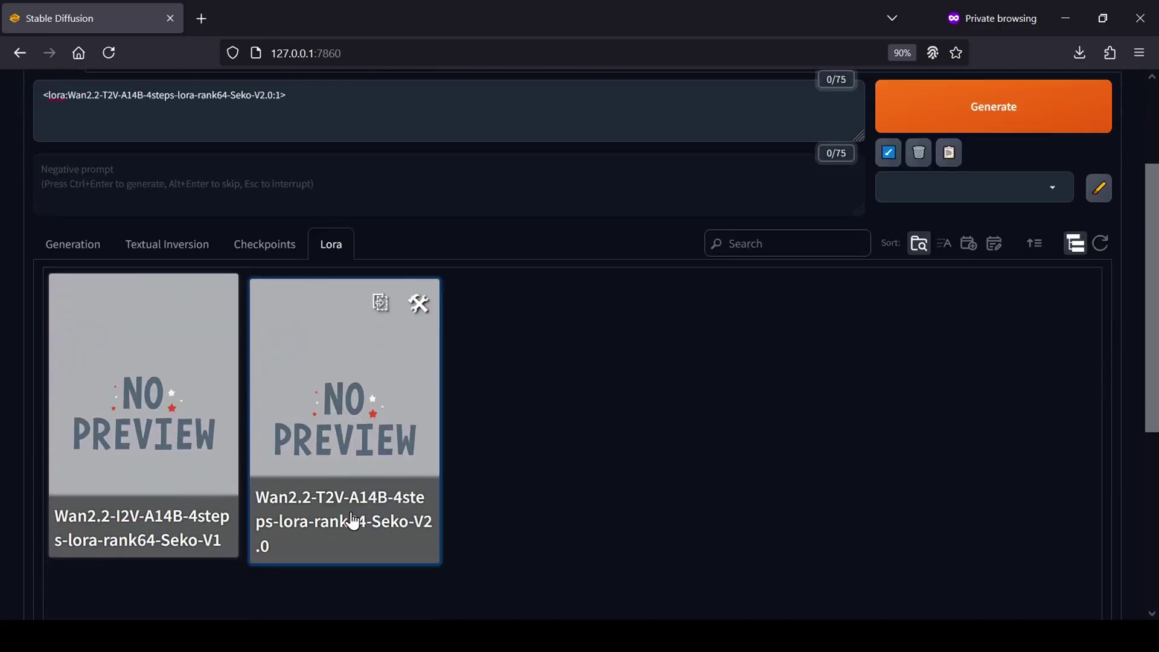
- Paste the foggy-street hooded lightsaber-figure description after the LoRA tag and generate
scroll(314, 414, "up", 1)
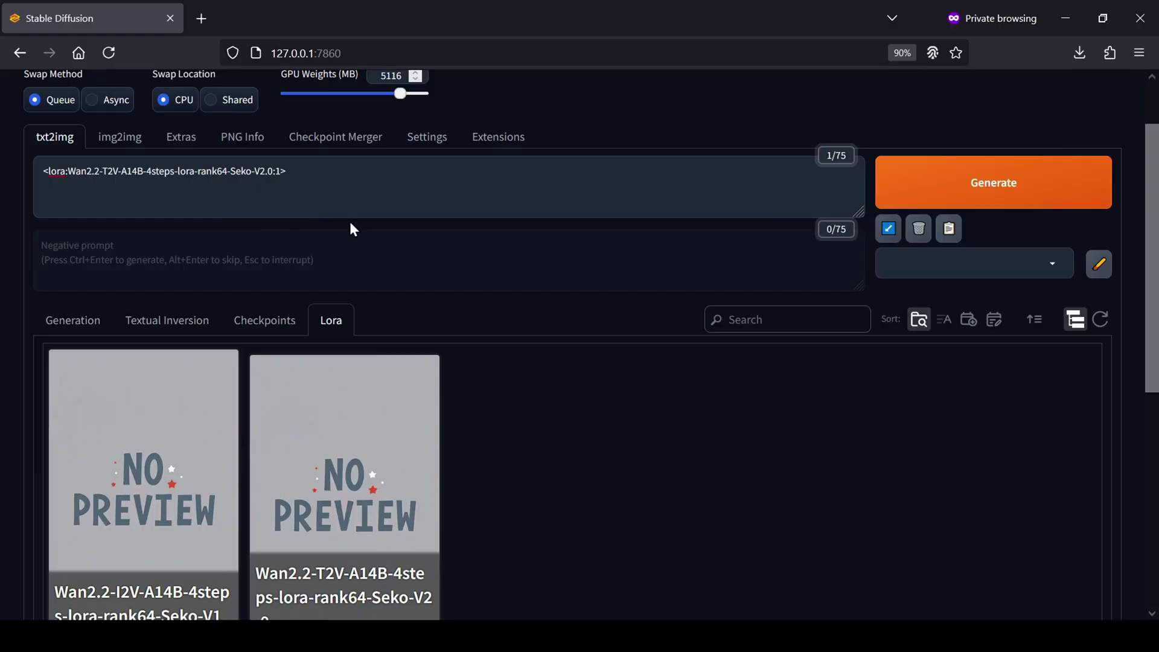
scroll(350, 223, "up", 1)
left_click(465, 262)
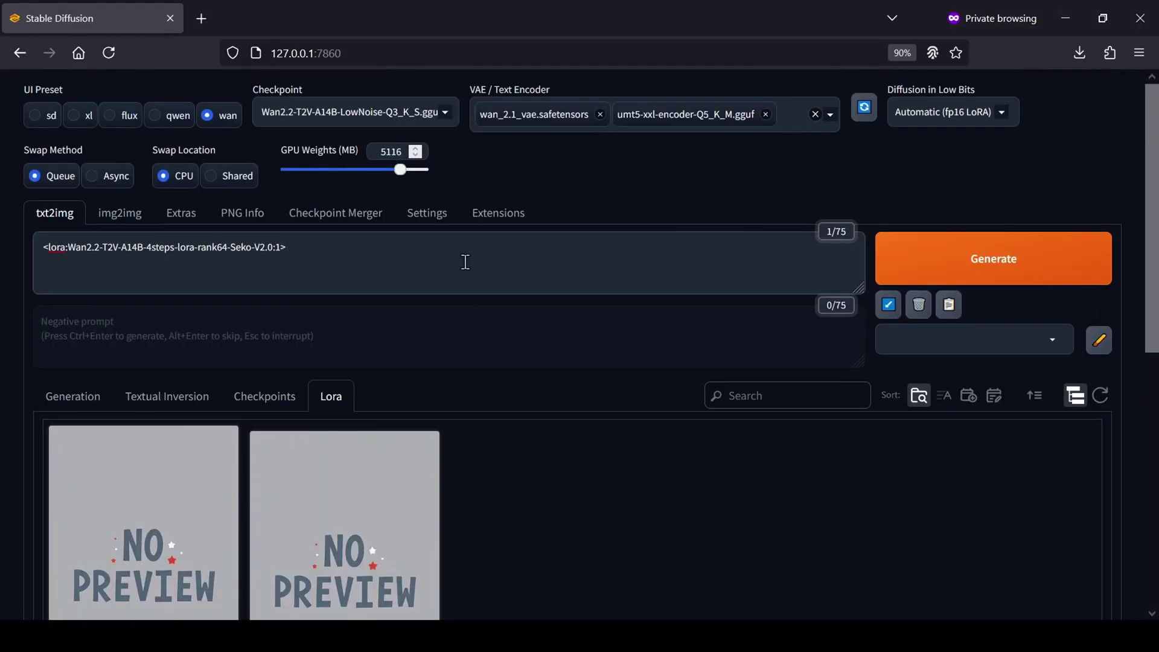
type("A mysterious figure walks down a foggy, urban street at night. The person is dressed in a long, dark, hooded cloak with the hood up, obscuring their face. They wear black gloves, a brown utility belt with various pouches, and black boots. A glowing blue lightsaber is held in the left hand, while a glowing red lightsaber is sheathed on the right side of the belt. The street is wet, reflecting the neon signs and blurred figures in the background. The figure's cloak is slightly open at the front, revealing a dark tunic underneath. The overall appearance is that of a stealthy, futuristic warrior. The background includes tall buildings with illuminated signs, adding to the urban, dystopian atmosphere.,")
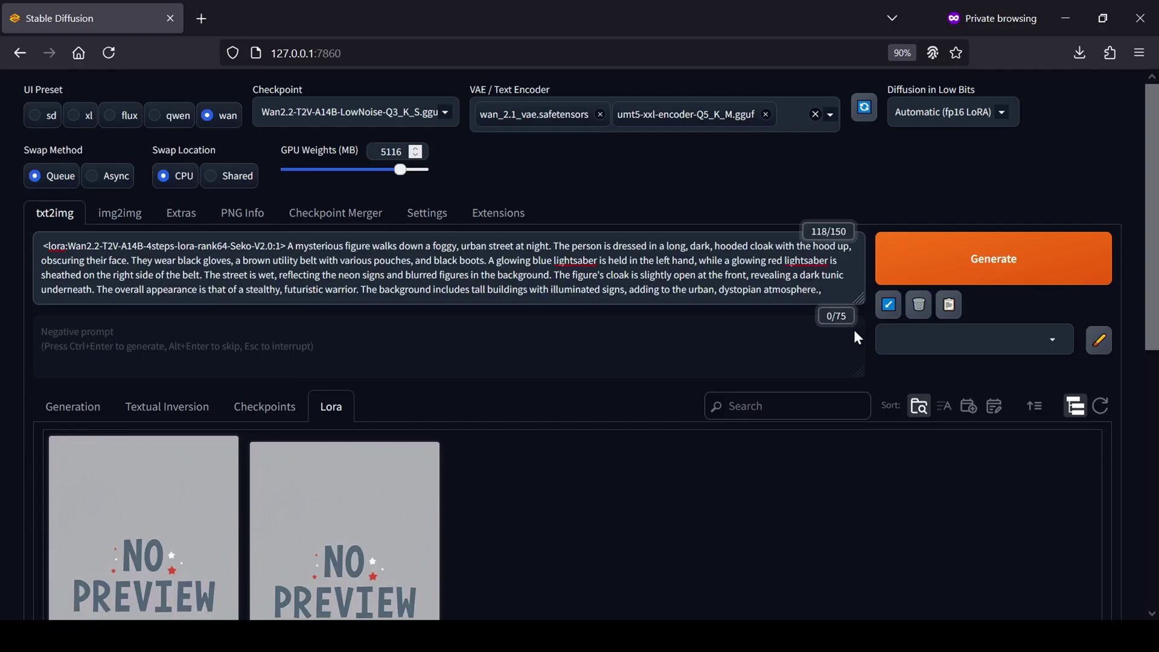
left_click(971, 267)
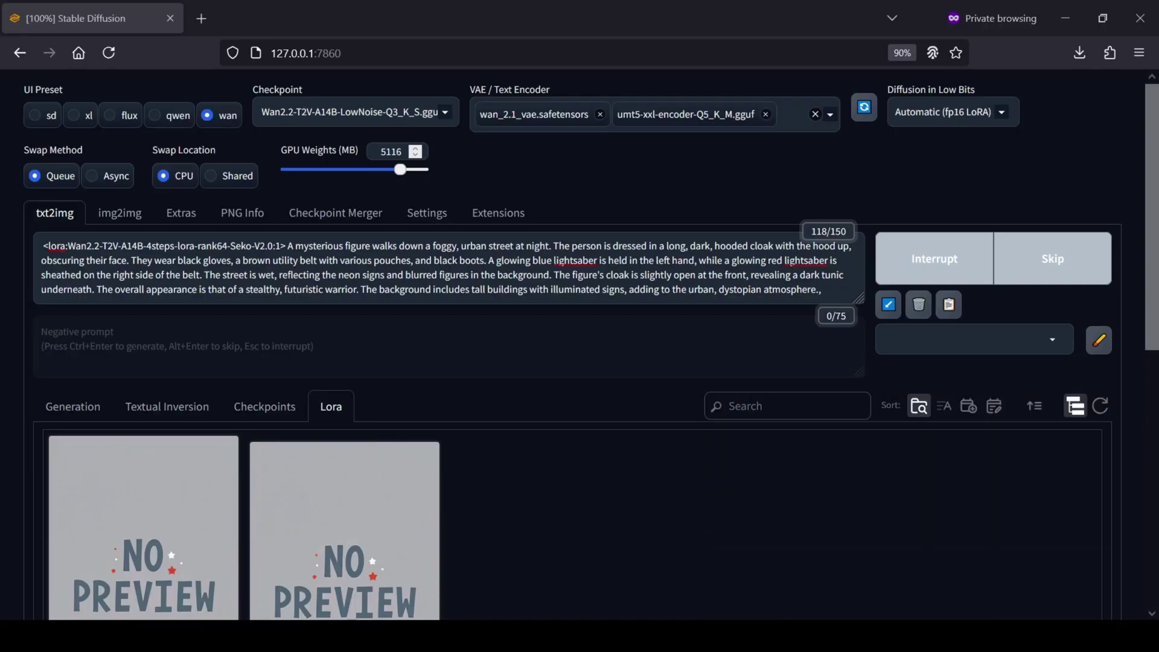
- Replay the finished 3-second hooded-figure video three times from the Generation tab
left_click(72, 407)
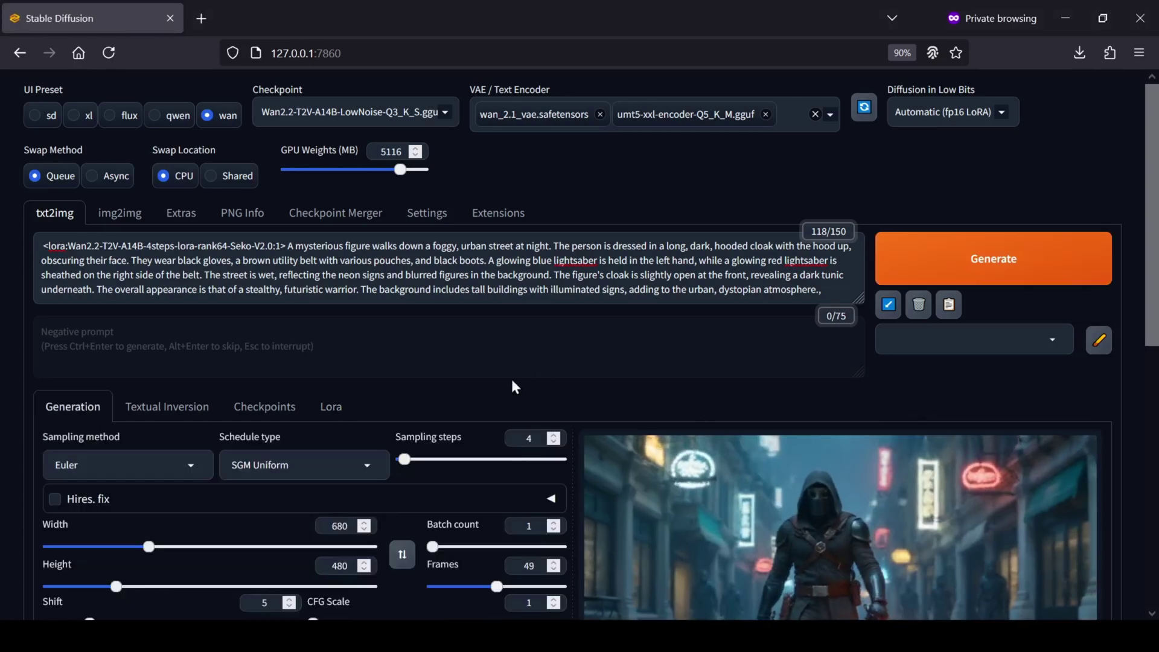
scroll(715, 336, "down", 3)
scroll(715, 336, "down", 2)
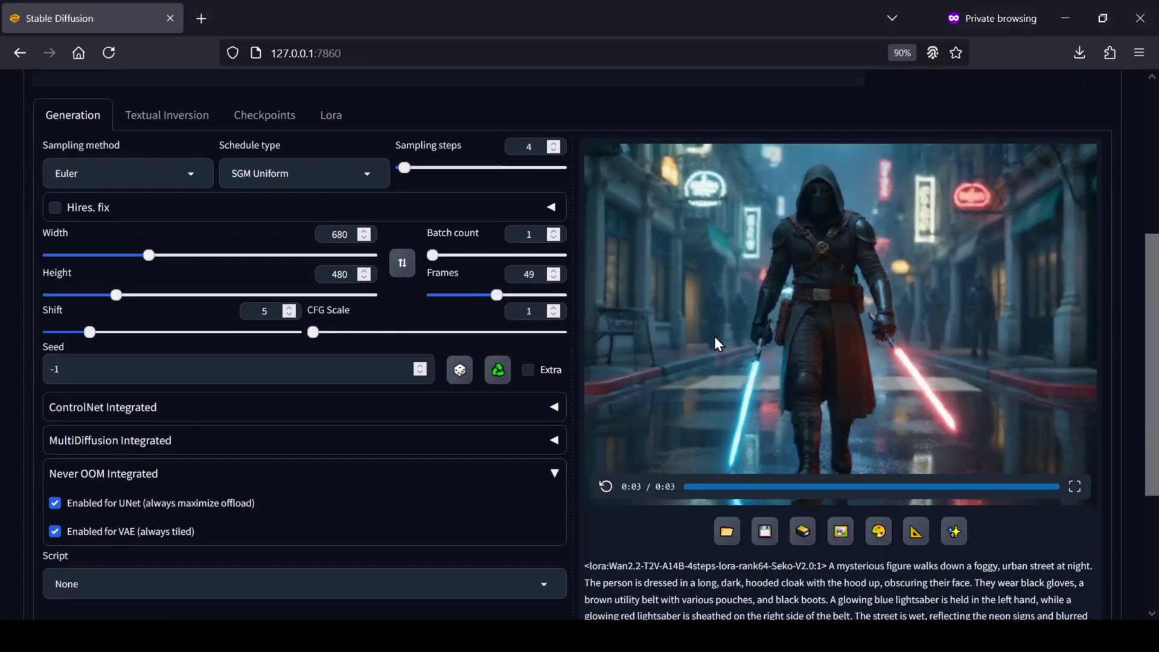
scroll(685, 481, "up", 1)
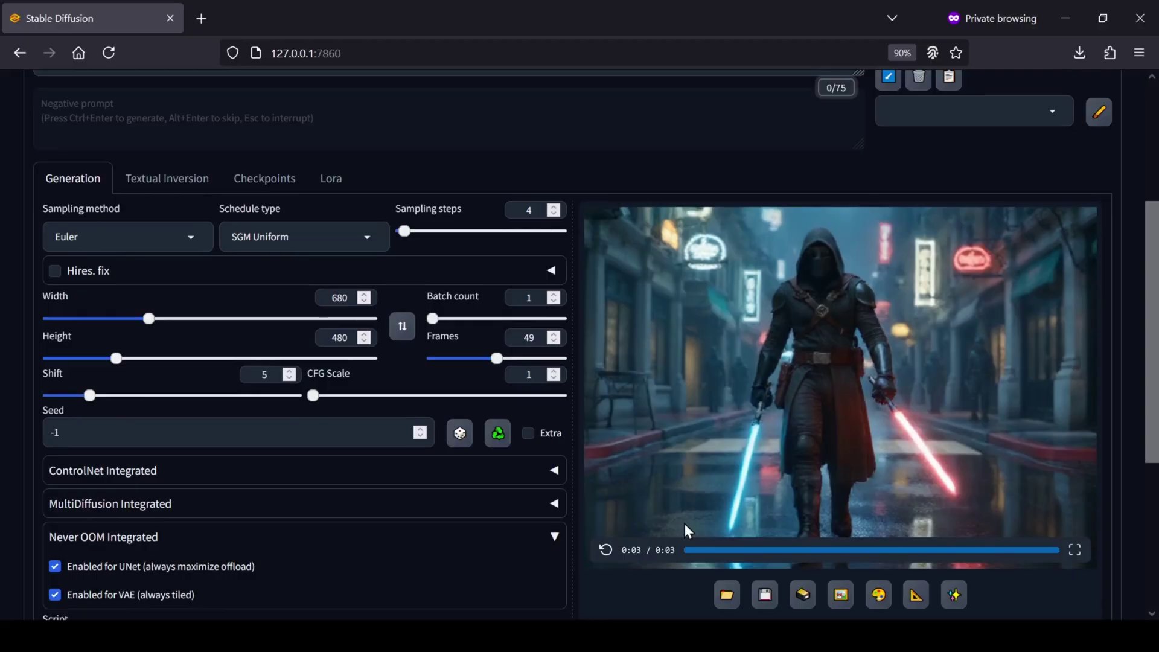
left_click(605, 550)
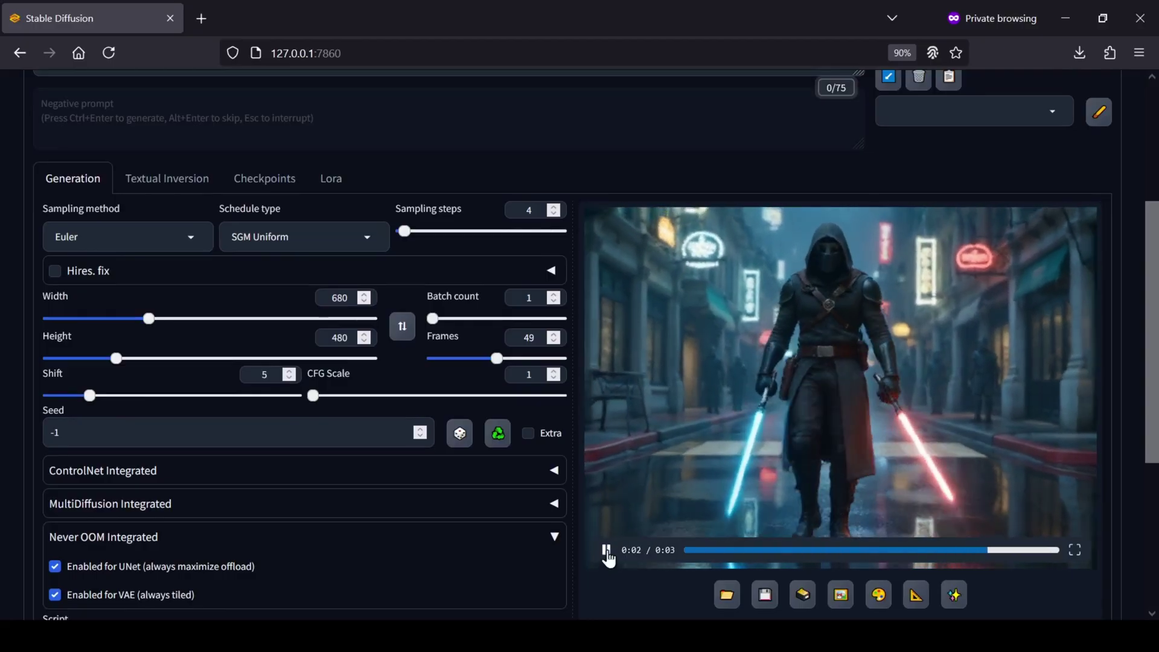
left_click(606, 551)
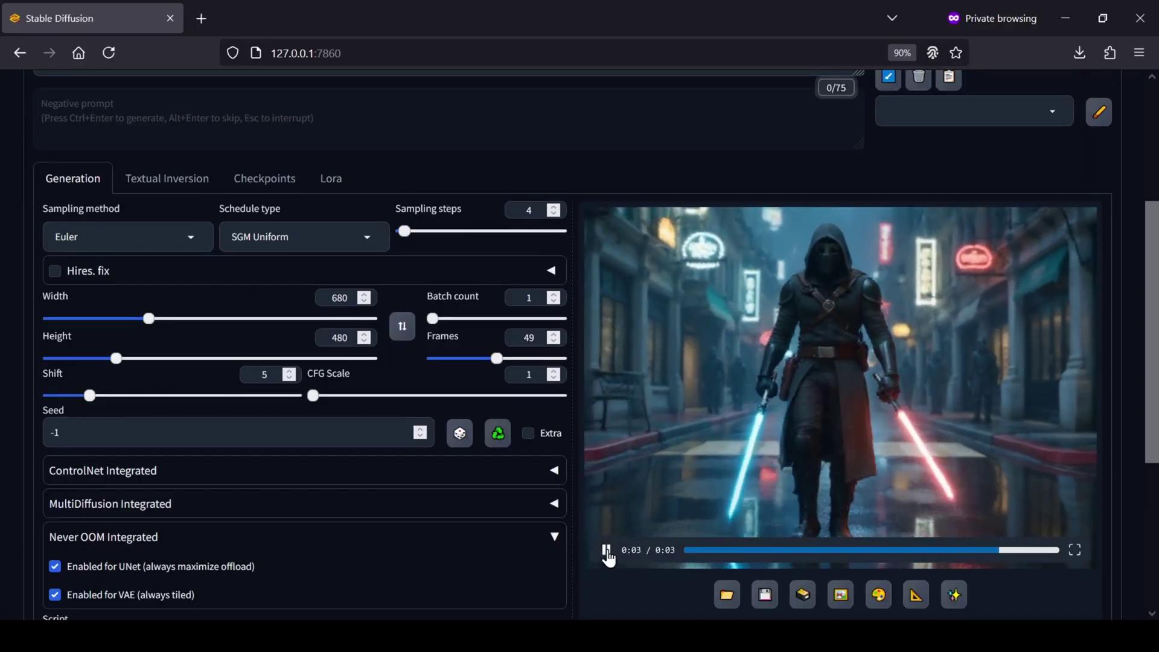
left_click(606, 551)
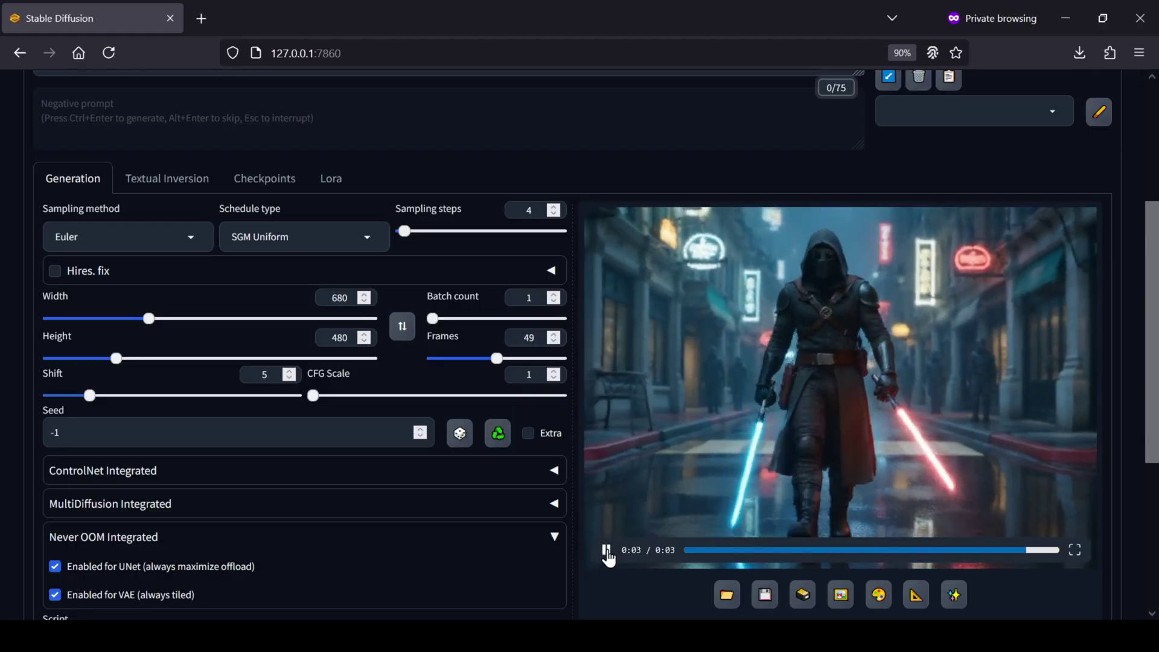
scroll(573, 537, "down", 2)
scroll(573, 538, "up", 2)
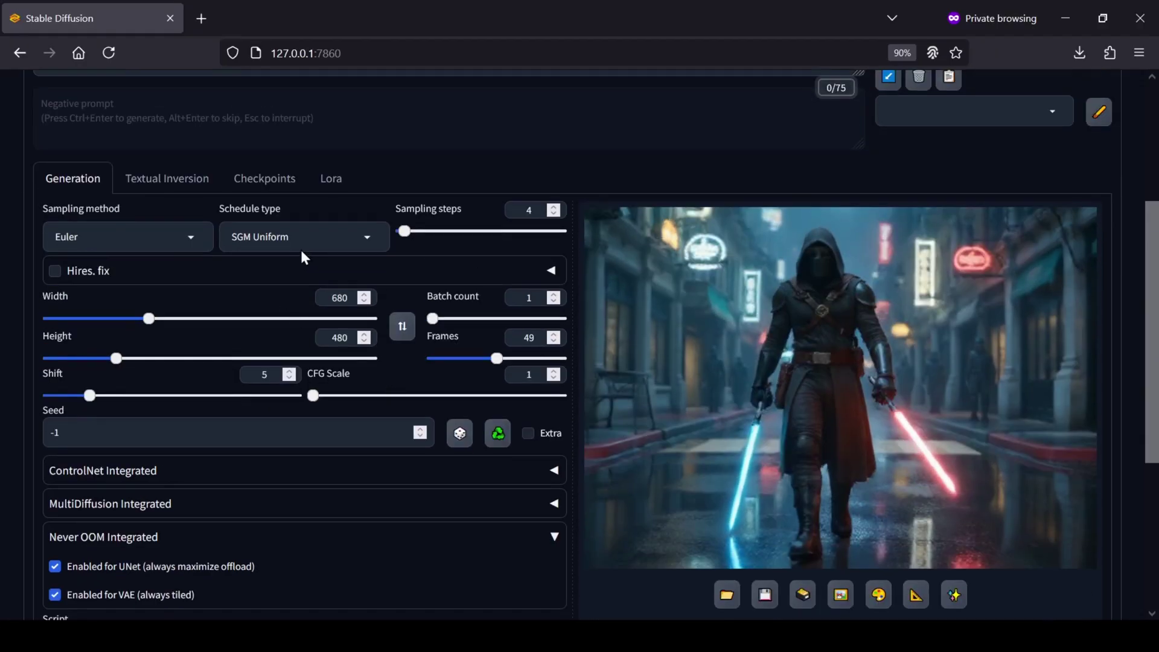
scroll(299, 248, "up", 4)
- In img2img, paste the hooded lightsaber image as the source image
left_click(129, 152)
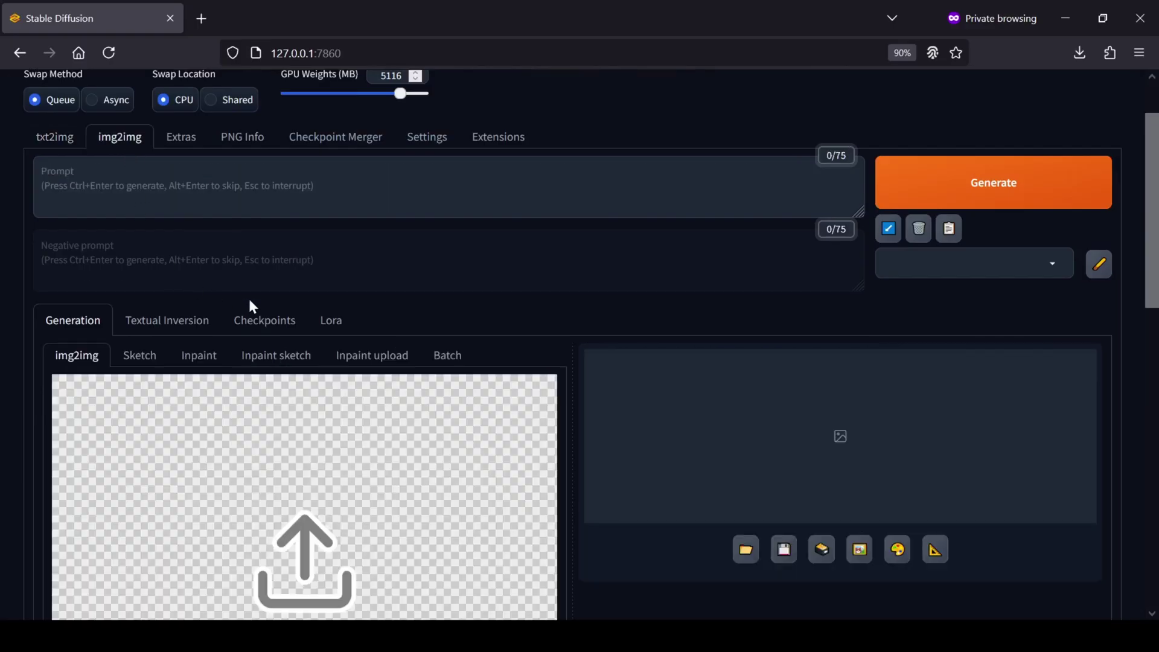
scroll(212, 326, "down", 10)
key("ctrl+v")
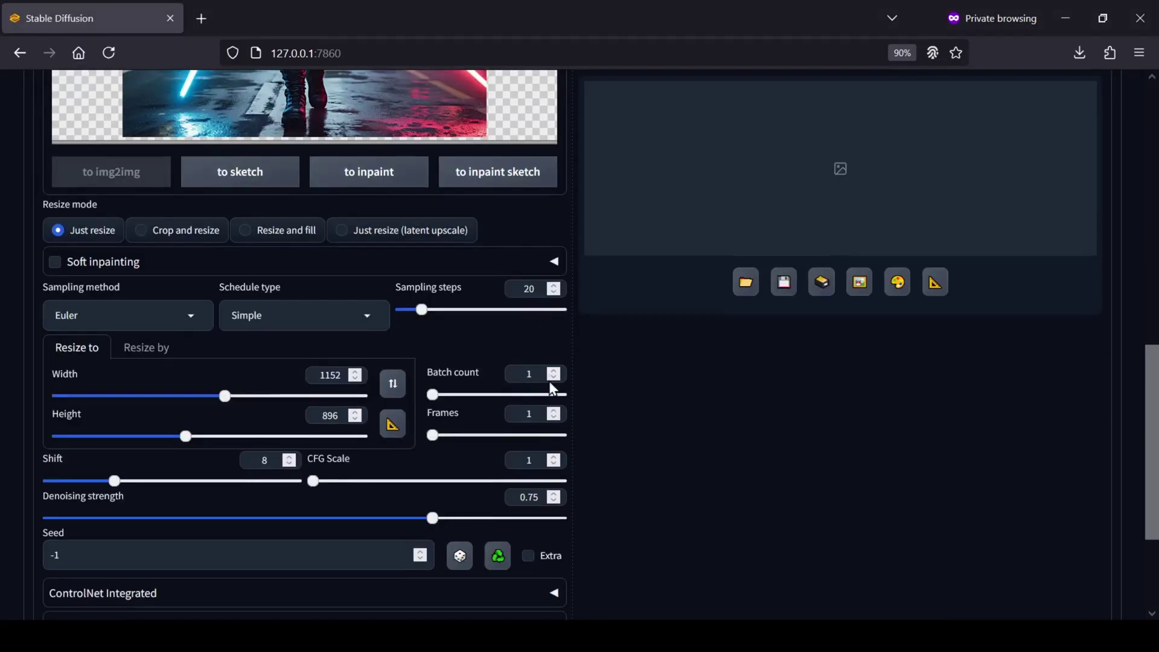
scroll(549, 382, "up", 8)
scroll(581, 458, "down", 5)
- Set width and height to 680 and sampling steps to 4, and expand the Never OOM options
left_click_drag(124, 472, 153, 473)
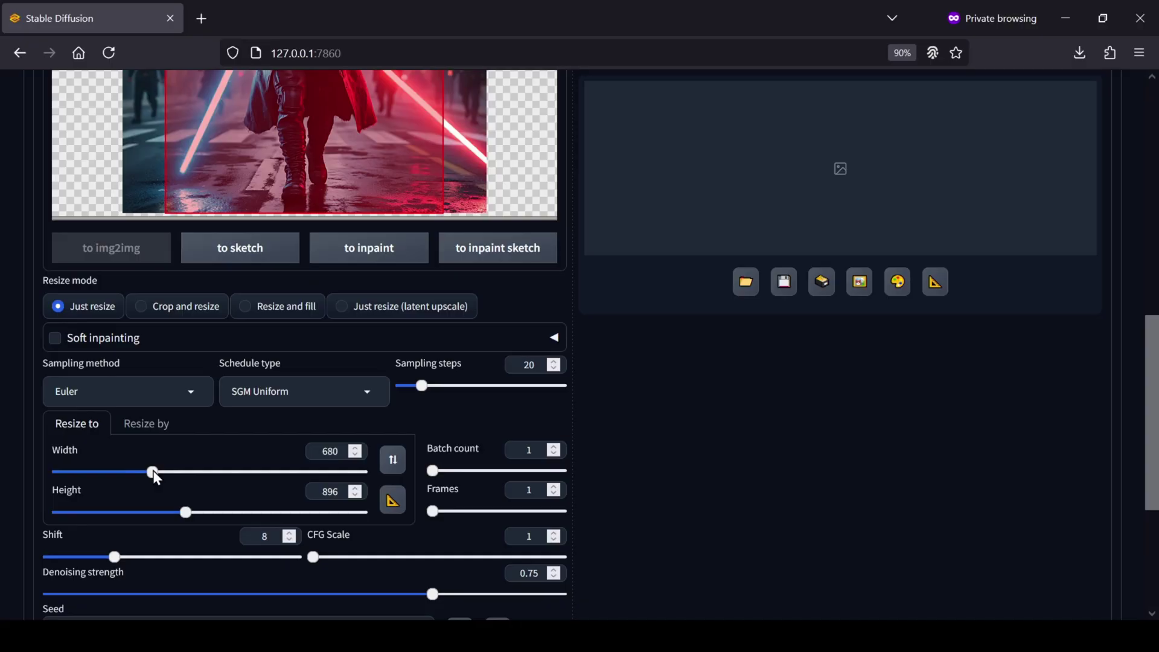
left_click_drag(124, 512, 155, 513)
double_click(529, 364)
type("4")
scroll(554, 421, "down", 1)
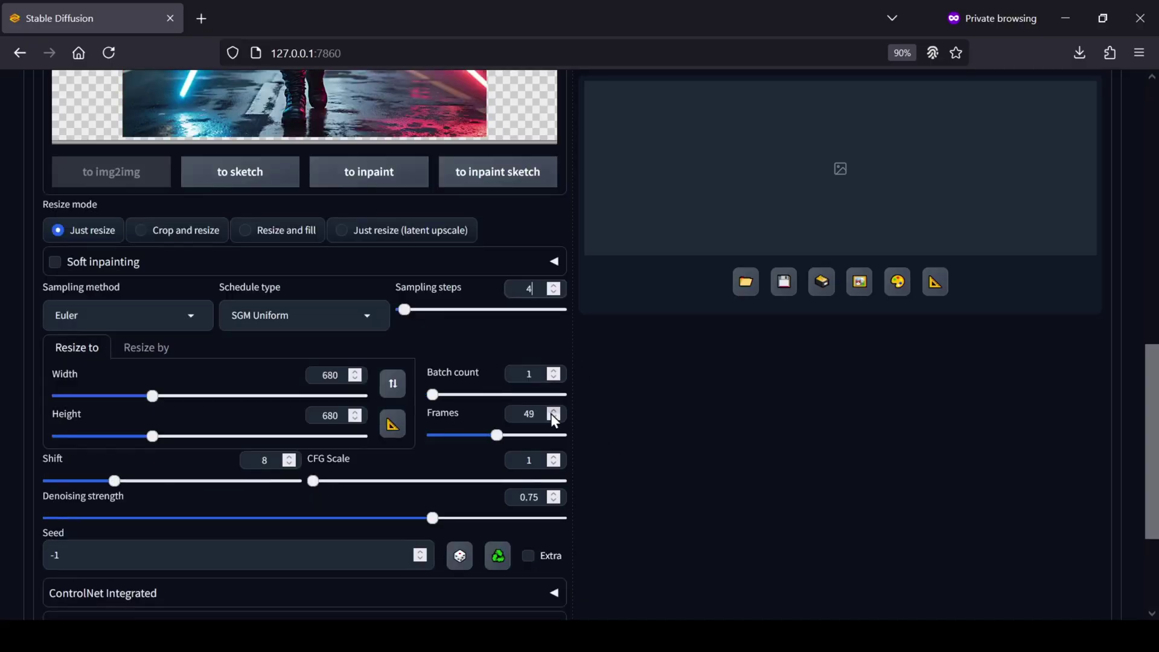
scroll(556, 505, "down", 3)
left_click(556, 505)
scroll(487, 461, "down", 1)
scroll(575, 445, "up", 10)
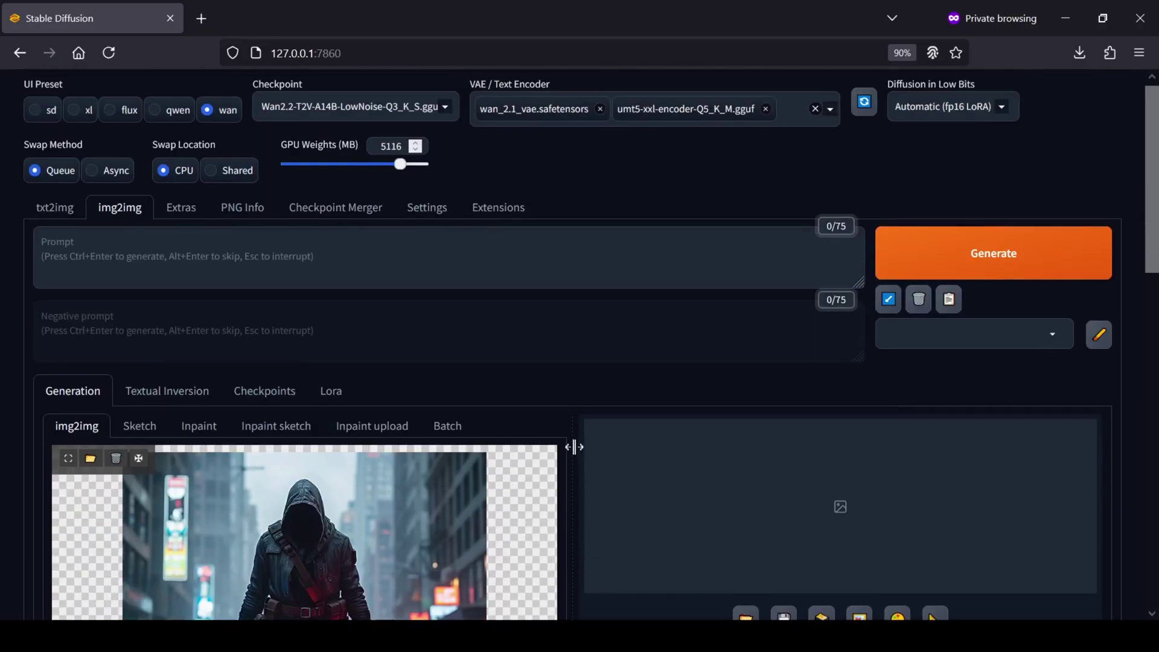
- Add the I2V LoRA and paste the text-to-video scene description after its tag
left_click(326, 395)
left_click(294, 467)
scroll(251, 415, "down", 2)
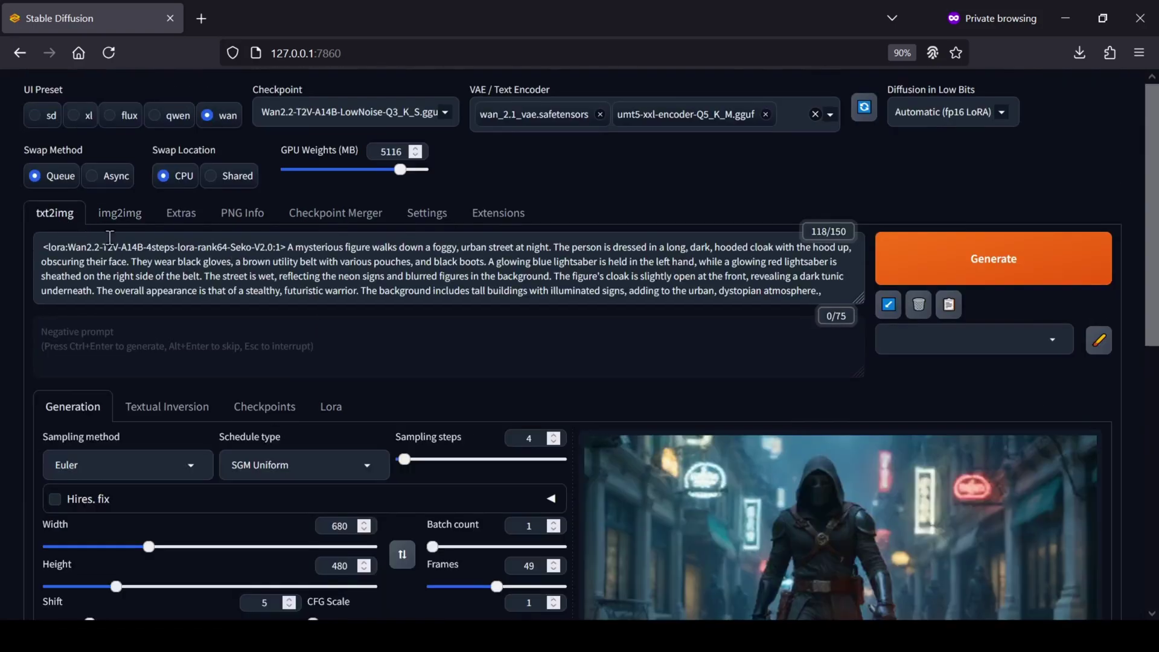
left_click_drag(288, 247, 808, 295)
key("ctrl+c")
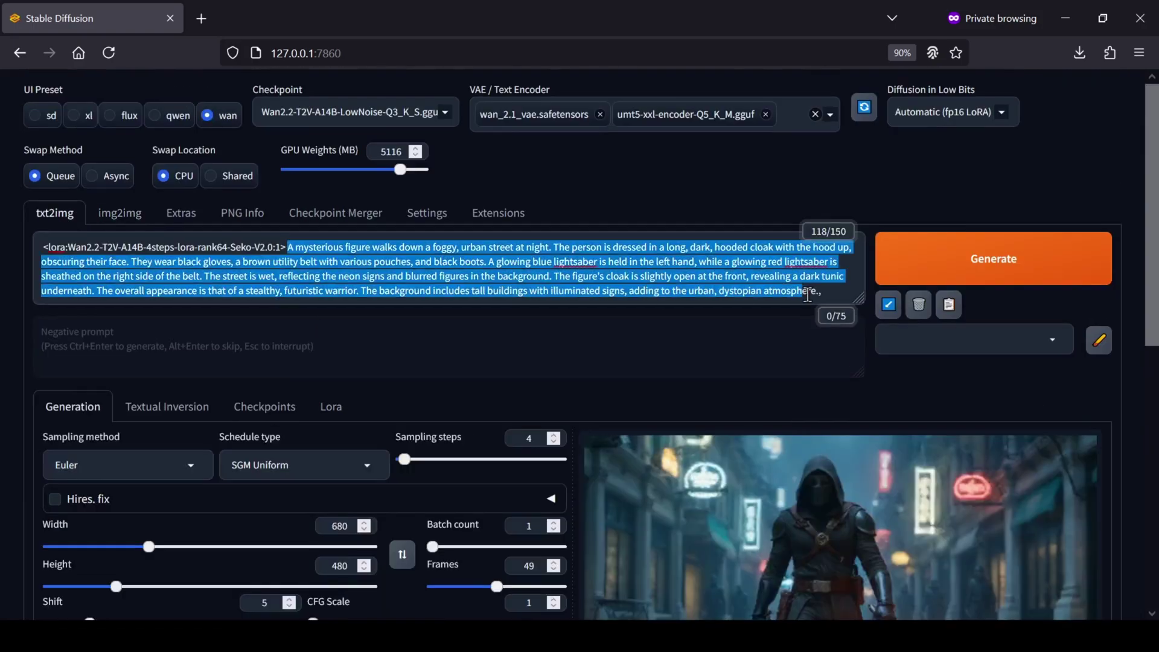
left_click(120, 212)
left_click(308, 254)
key("ctrl+v")
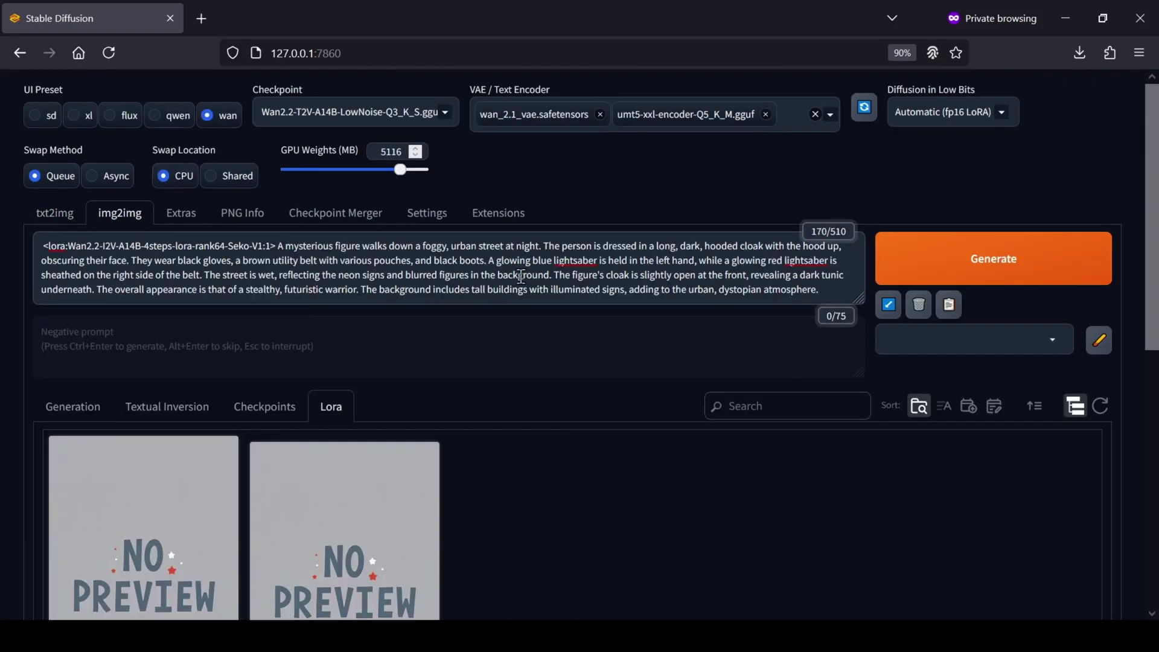
- Switch to the I2V LowNoise checkpoint and start generating the image-to-video clip
scroll(521, 277, "down", 2)
left_click(72, 277)
scroll(621, 422, "up", 5)
left_click(442, 111)
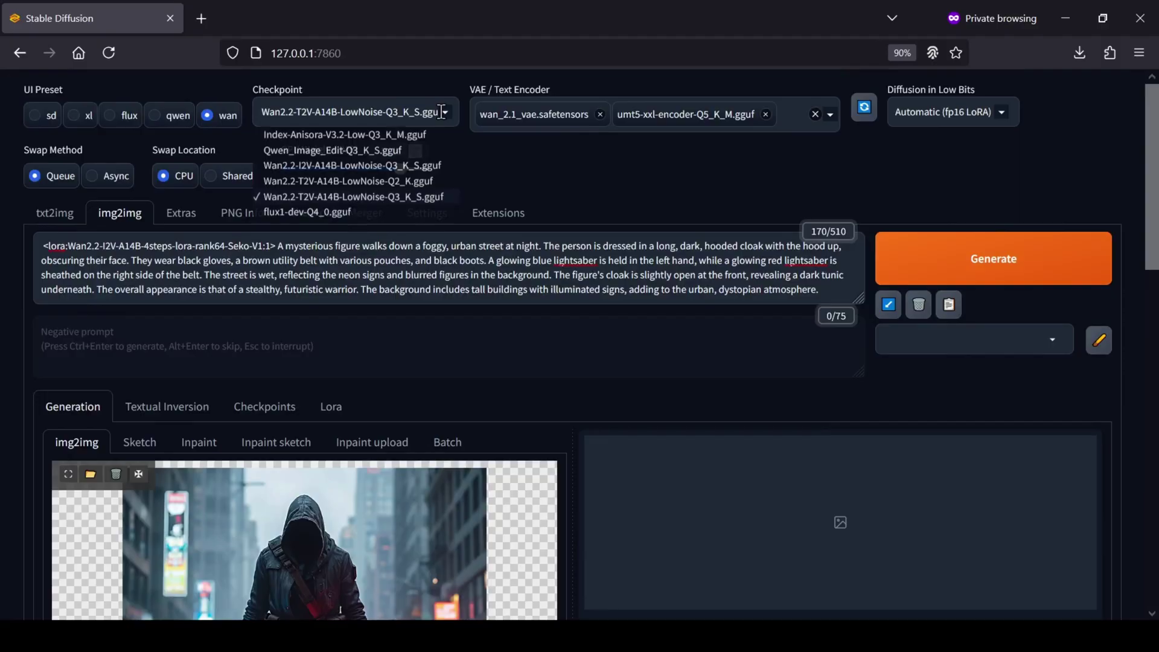
left_click(361, 166)
left_click(1014, 268)
scroll(1027, 308, "down", 3)
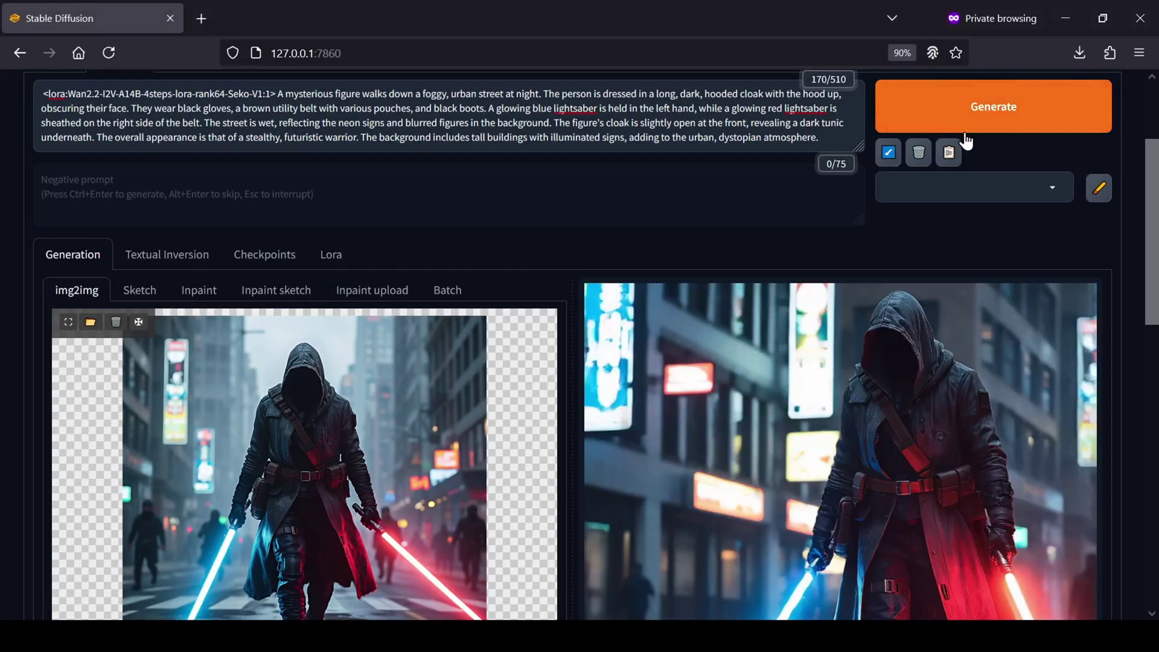
- Replay the 680×680, 49-frame lightsaber clip four times and scroll through its settings
scroll(1126, 209, "down", 5)
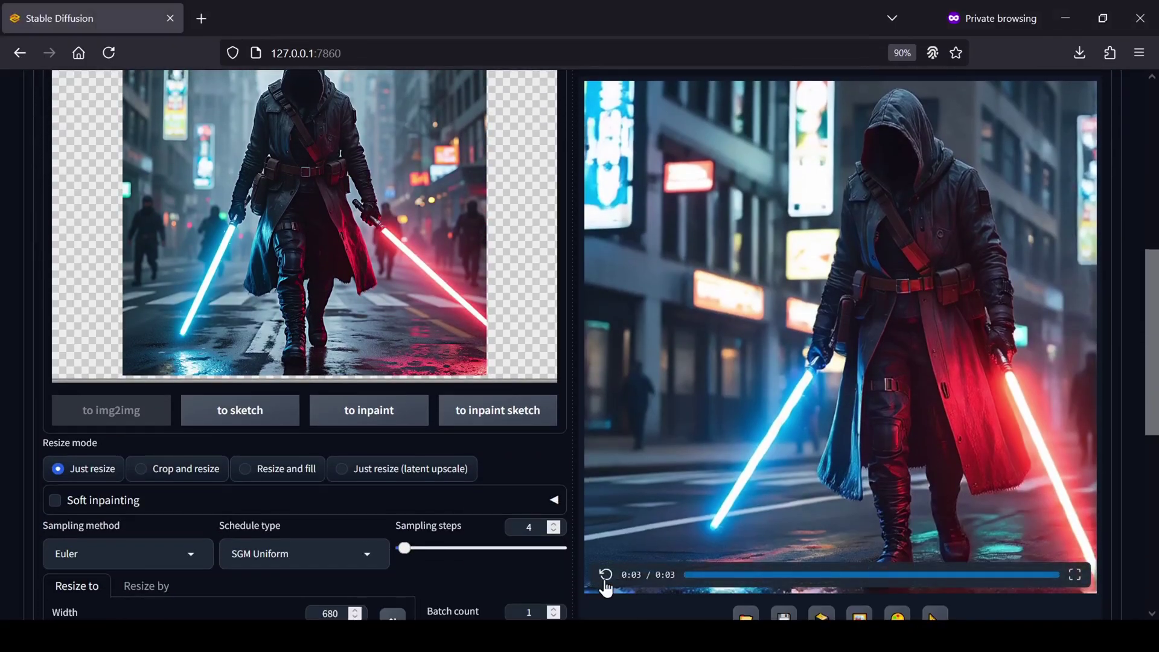
left_click(606, 583)
left_click(606, 583)
left_click(606, 576)
left_click(606, 577)
scroll(604, 575, "up", 2)
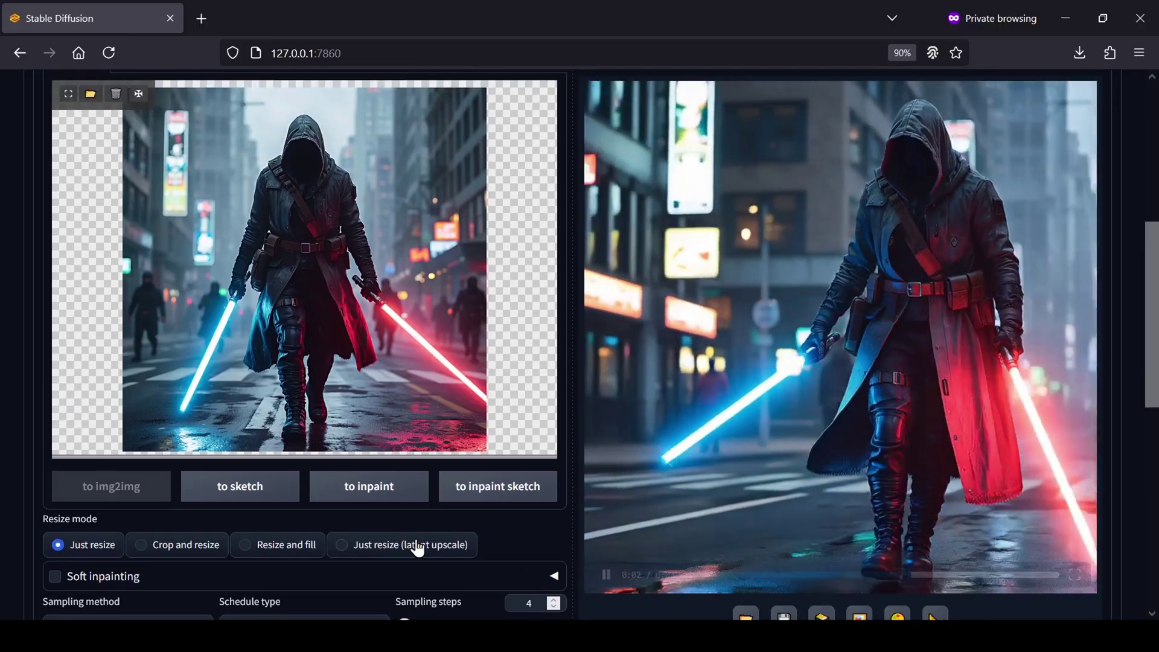
scroll(448, 516, "down", 8)
scroll(456, 518, "up", 4)
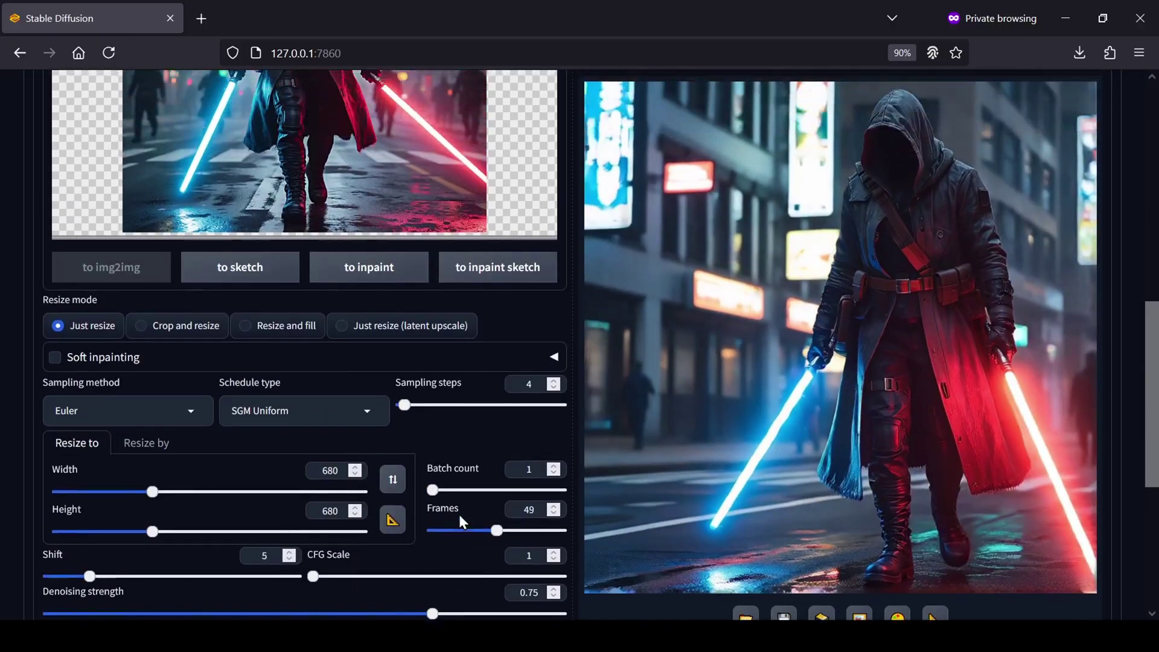